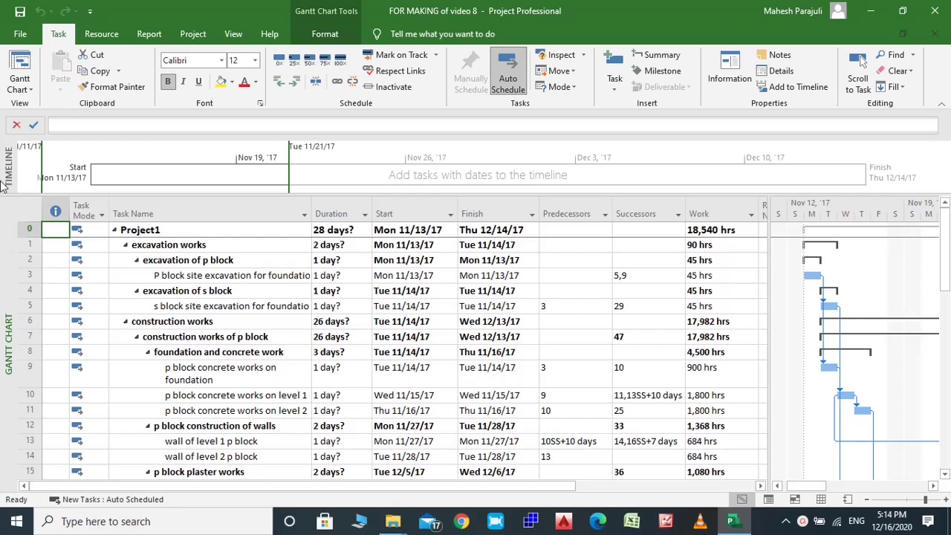
# Step: In the Resource Sheet view, set the first row's resource type to Material and widen the Type column to fit
pyautogui.click(24, 88)
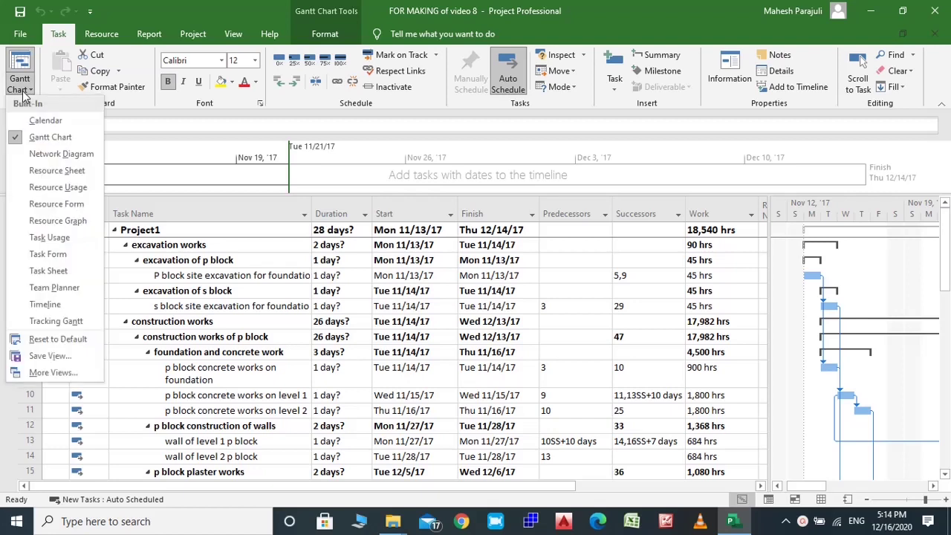
pyautogui.click(42, 175)
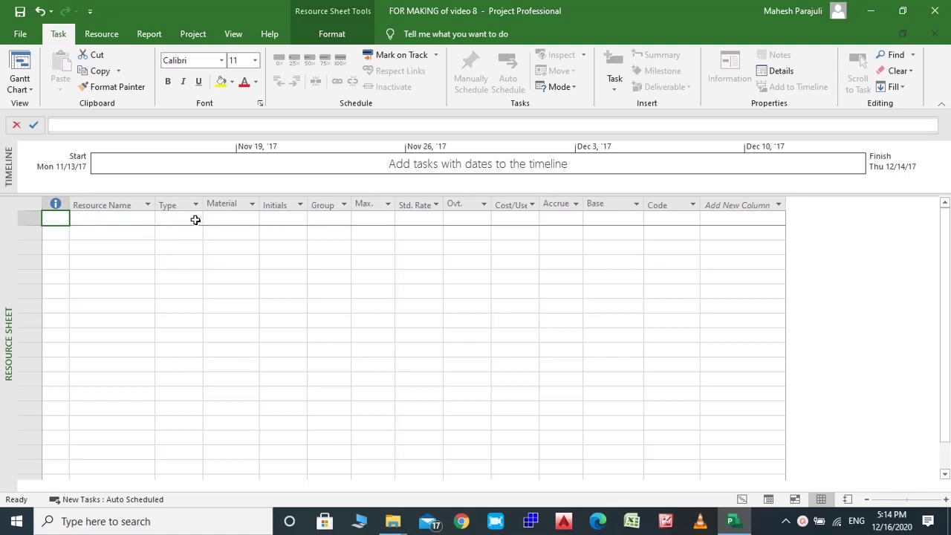
pyautogui.click(195, 220)
pyautogui.click(197, 222)
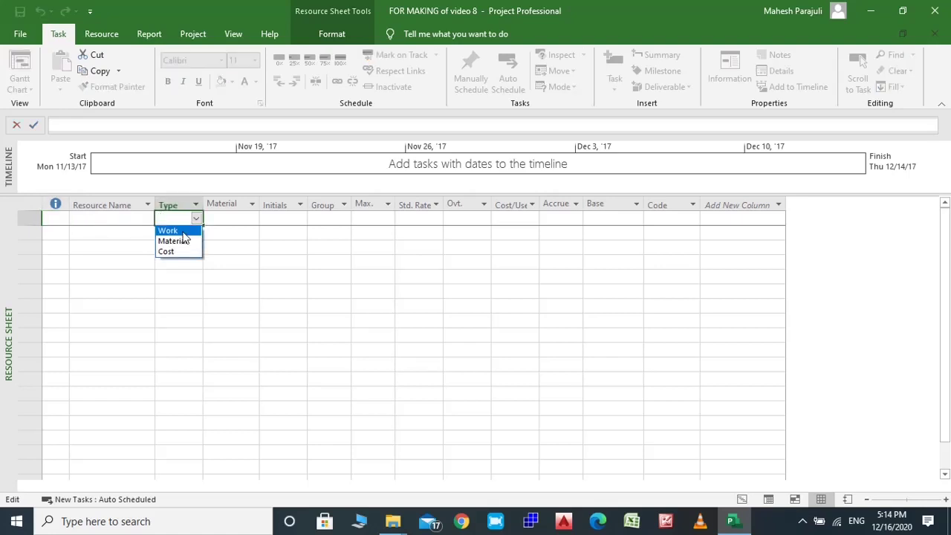
pyautogui.click(182, 244)
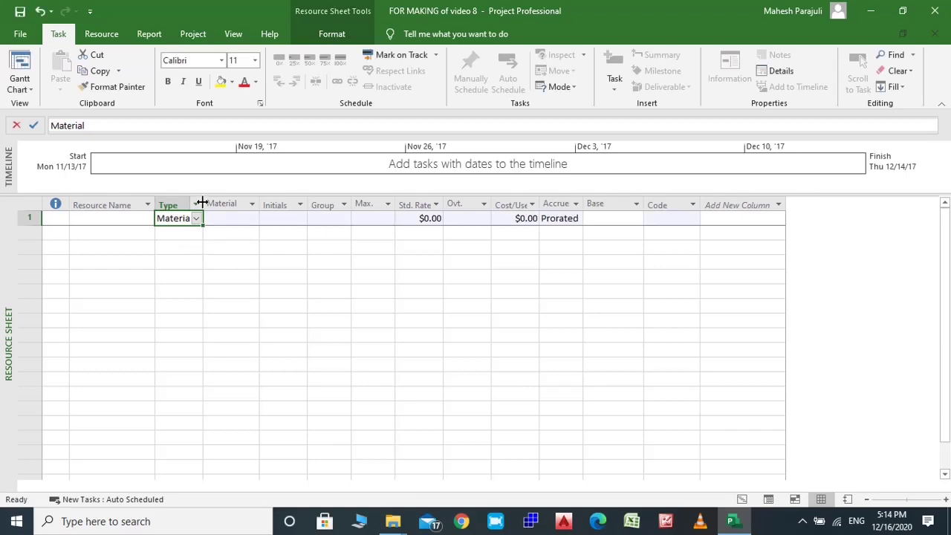
pyautogui.moveTo(202, 203); pyautogui.dragTo(236, 208)
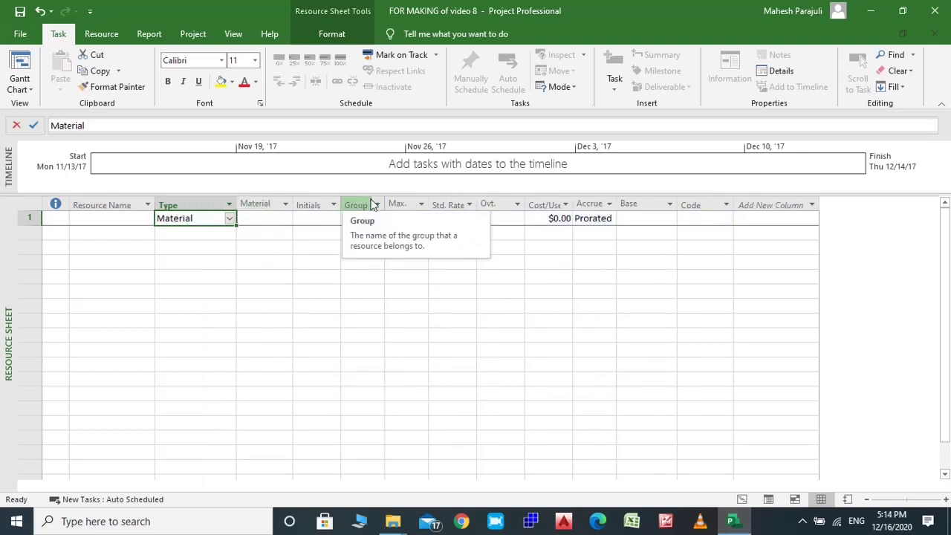
# Step: Name the first resource CONCRETE, with material label M3 and initials CON
pyautogui.click(128, 221)
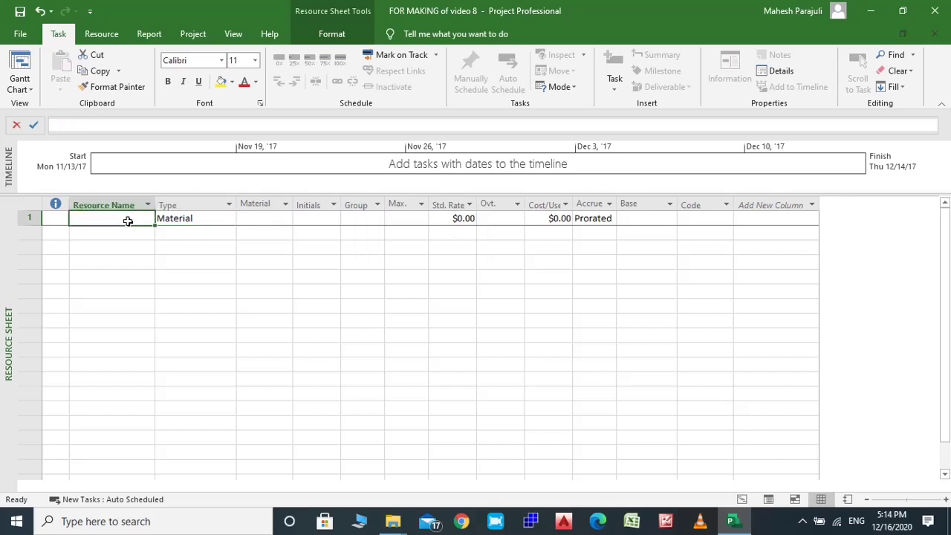
pyautogui.click(128, 221)
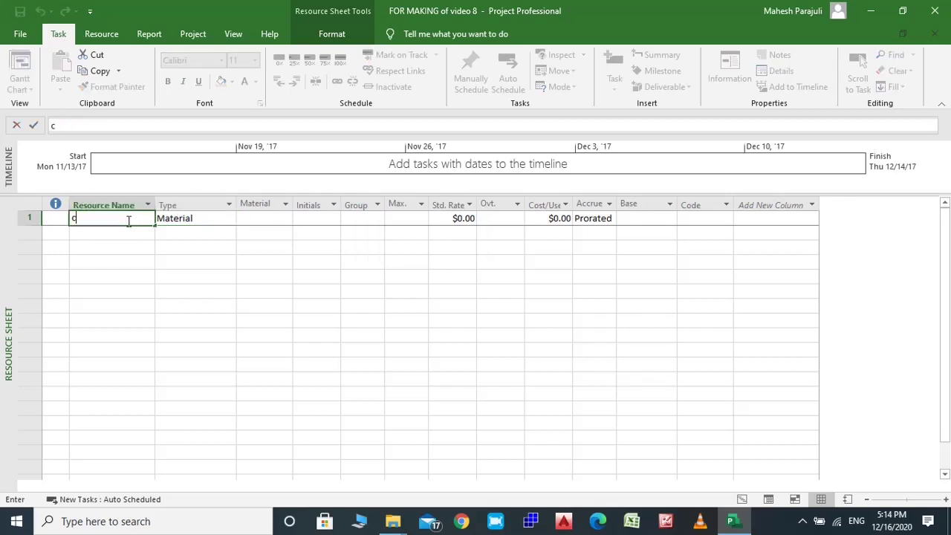
pyautogui.write('CONCRETE')
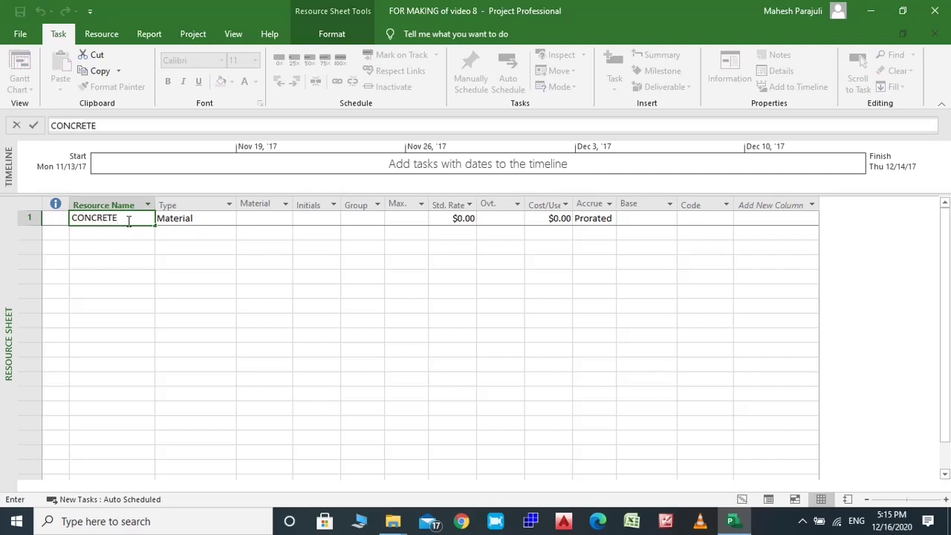
pyautogui.click(271, 222)
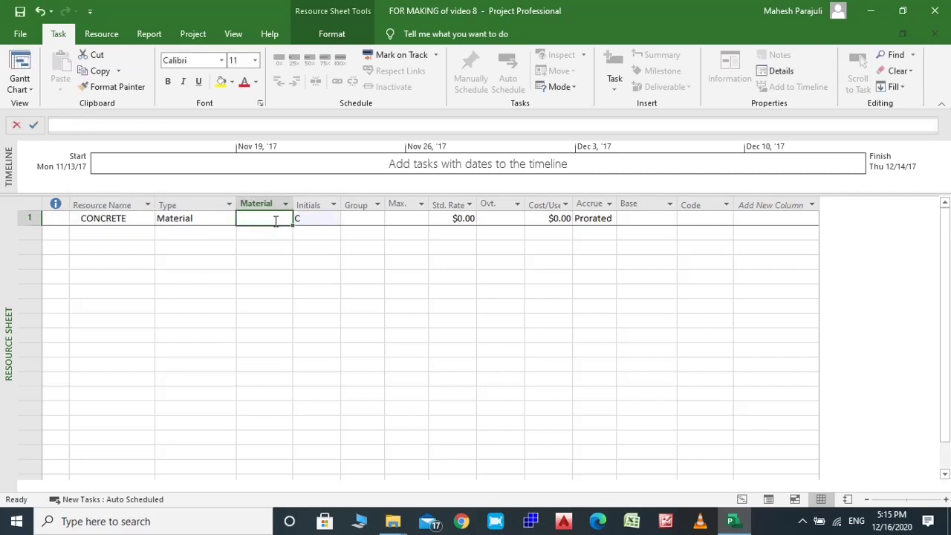
pyautogui.click(275, 221)
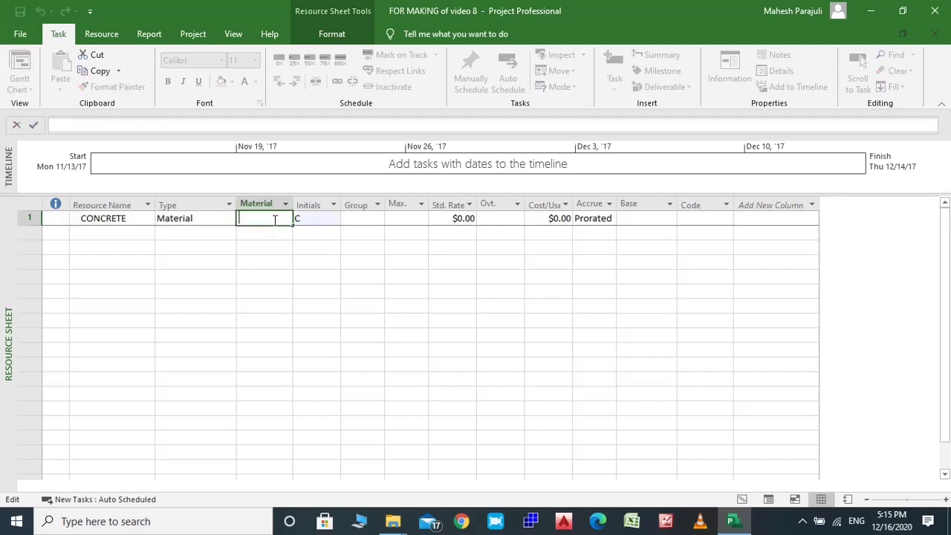
pyautogui.write('M3')
pyautogui.click(333, 219)
pyautogui.write('CON')
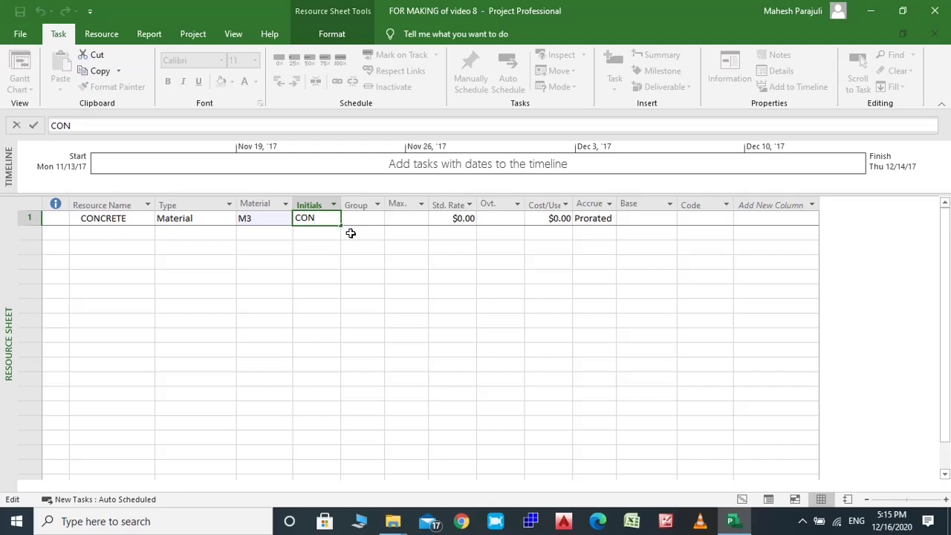
# Step: Assign CONCRETE to the group CONCRETE WORKS and fit the Group column width to its contents
pyautogui.click(370, 220)
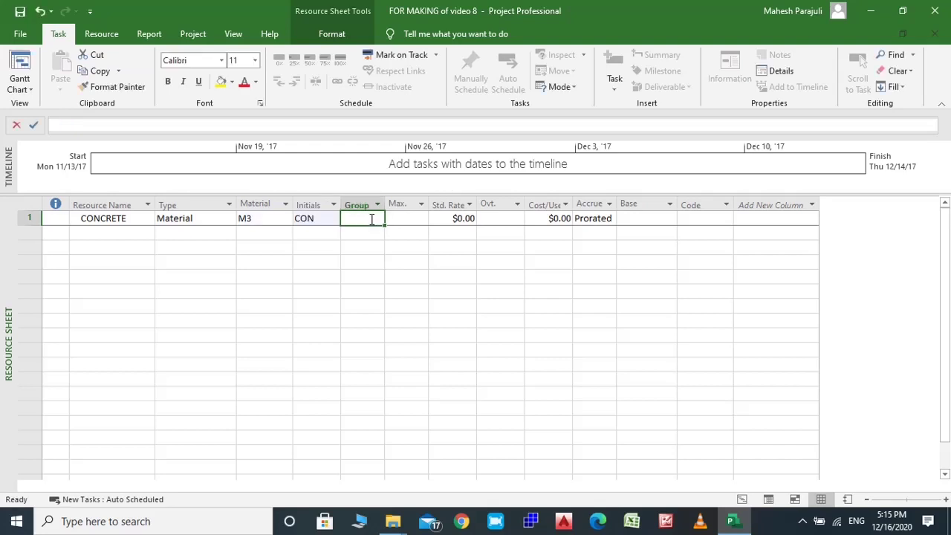
pyautogui.write('C')
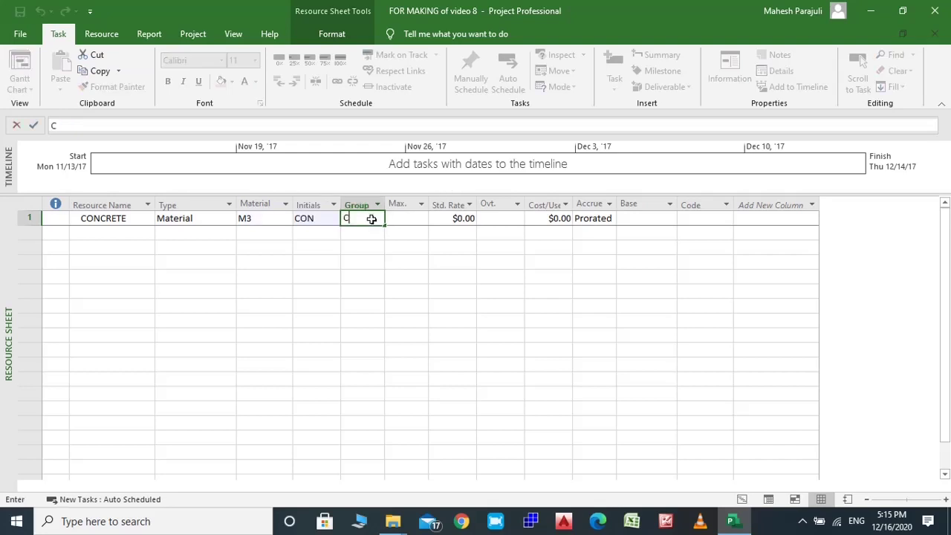
pyautogui.write('ONCRETE')
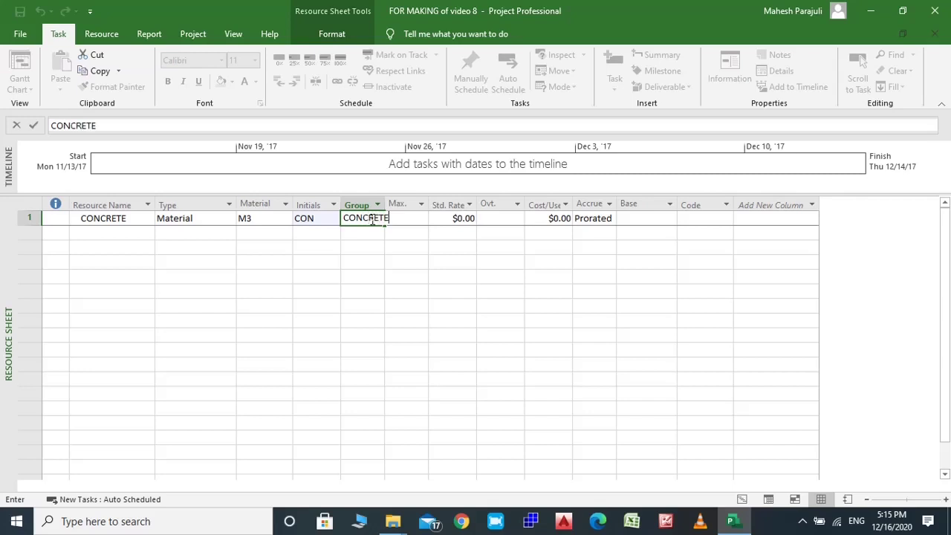
pyautogui.write(' WORKS')
pyautogui.press('Return')
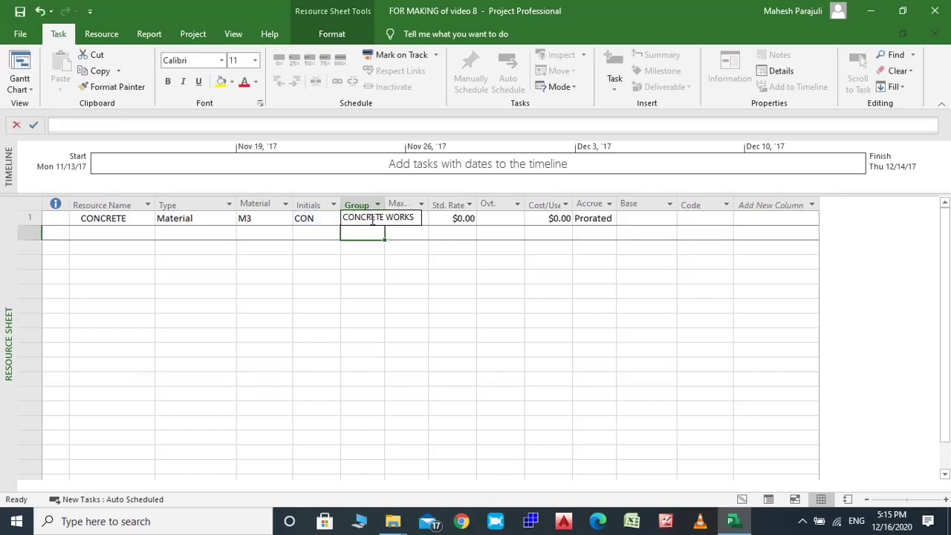
pyautogui.doubleClick(385, 205)
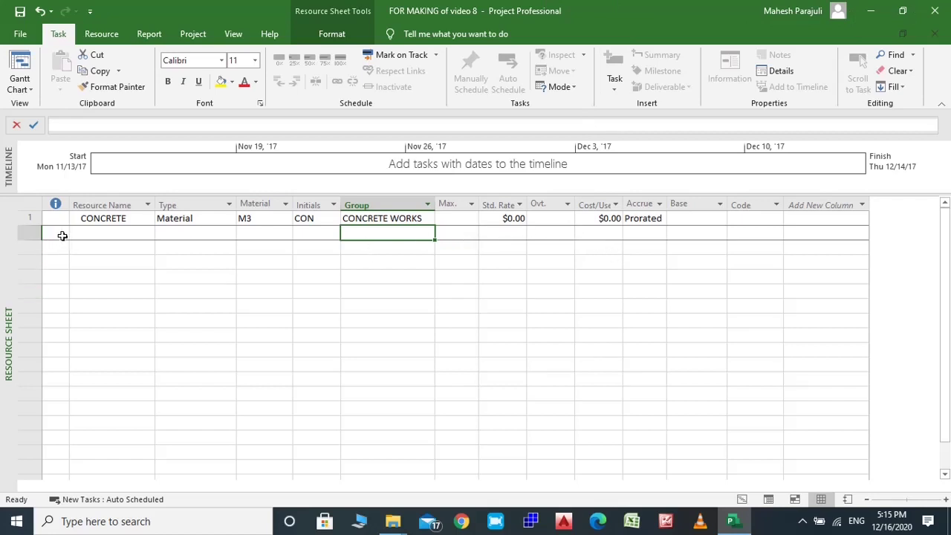
# Step: Add a second resource named BRICKS and set its type to Material
pyautogui.click(104, 235)
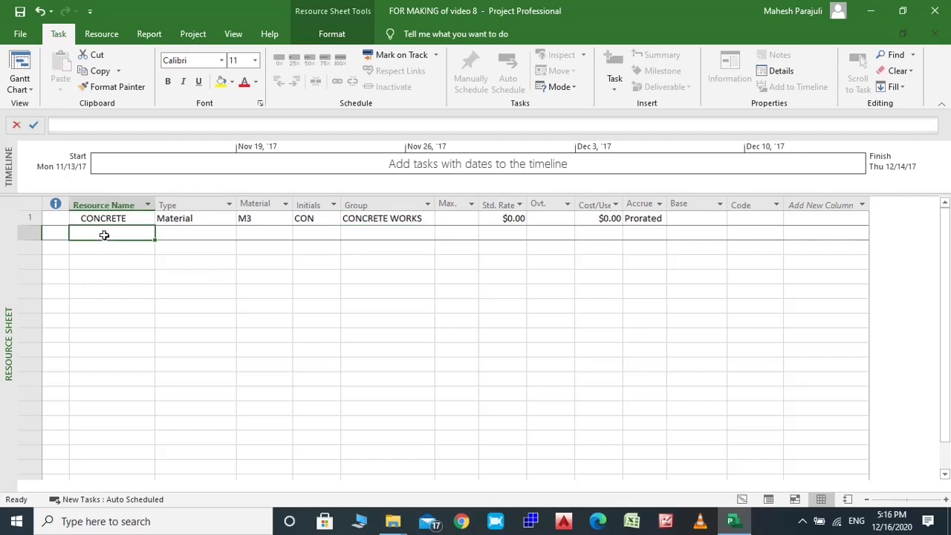
pyautogui.write('BRICKS')
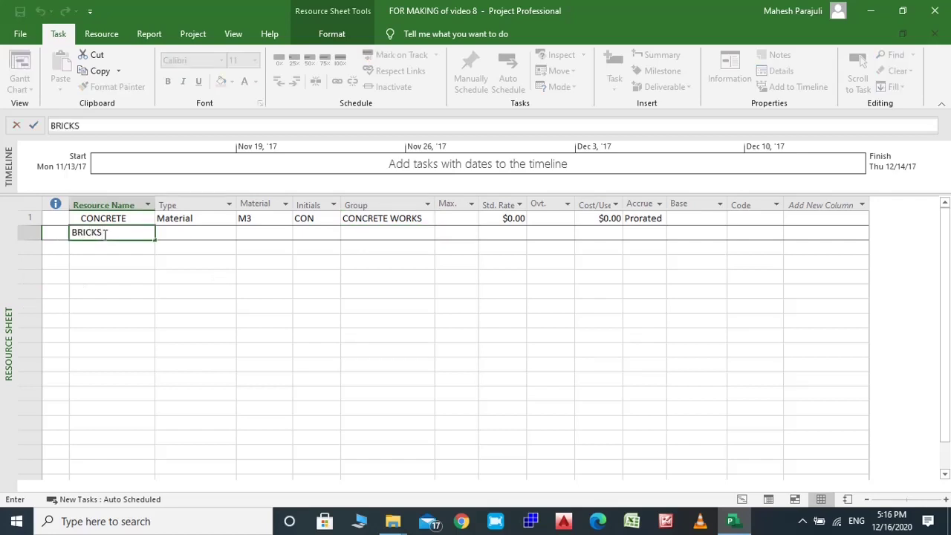
pyautogui.press('Tab')
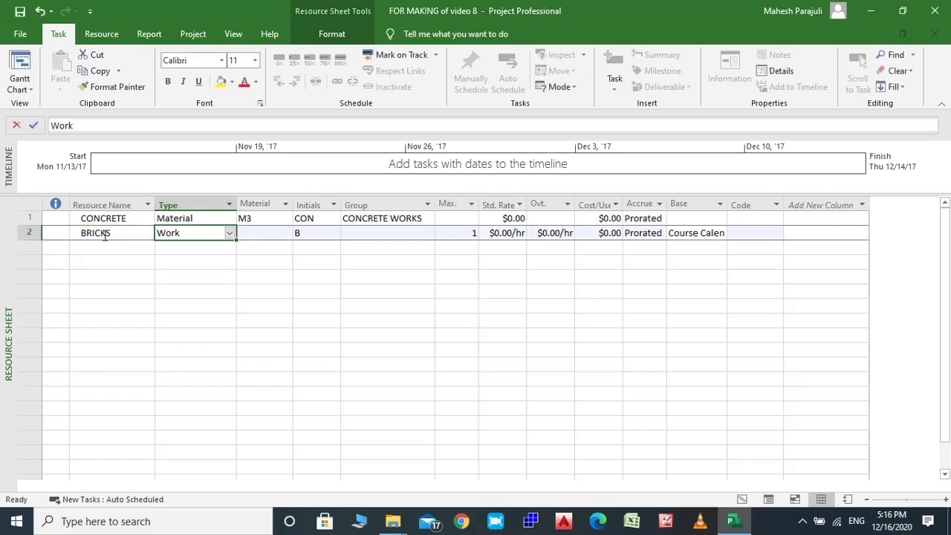
pyautogui.click(230, 235)
pyautogui.click(214, 256)
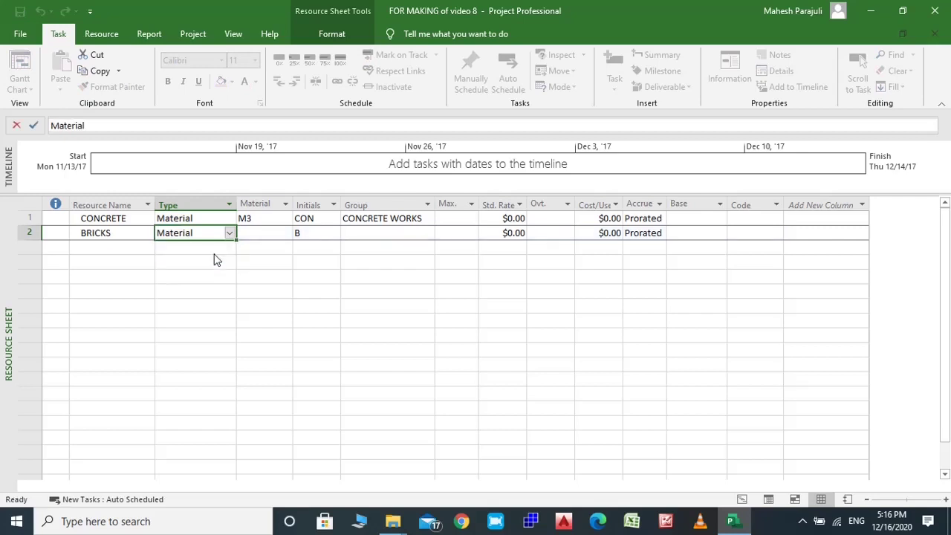
# Step: Give BRICKS the material label single, the initials BK and the group WALLS
pyautogui.click(251, 236)
pyautogui.write('BK')
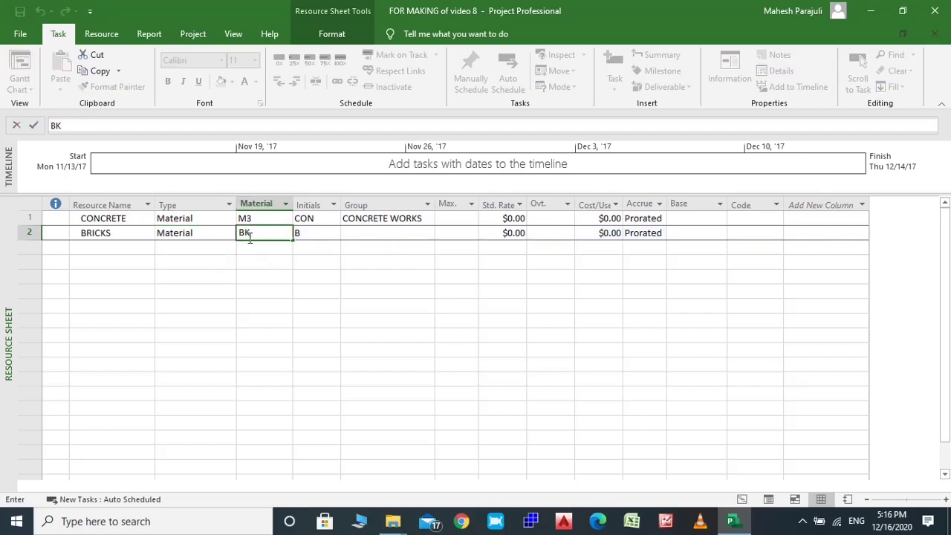
pyautogui.press('BackSpace')
pyautogui.press('BackSpace')
pyautogui.write('single')
pyautogui.doubleClick(313, 233)
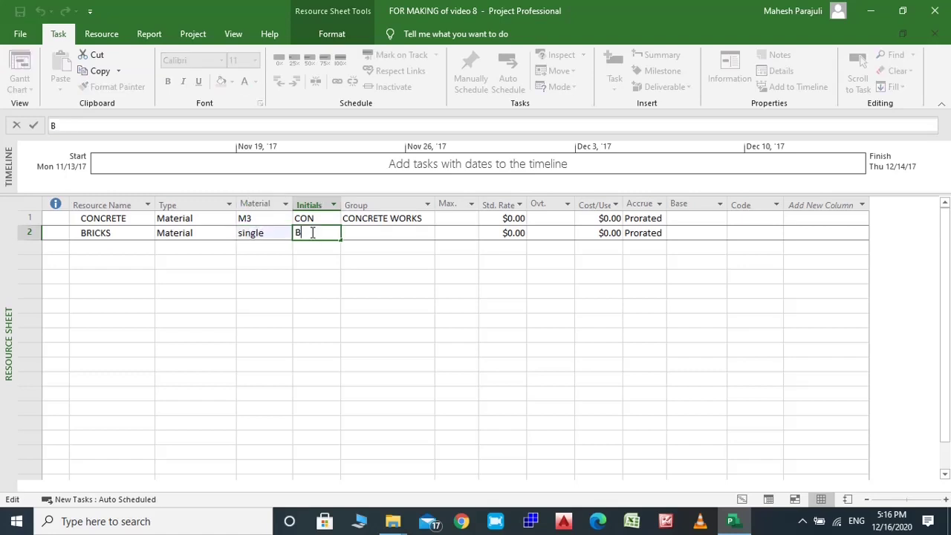
pyautogui.write('K')
pyautogui.click(360, 235)
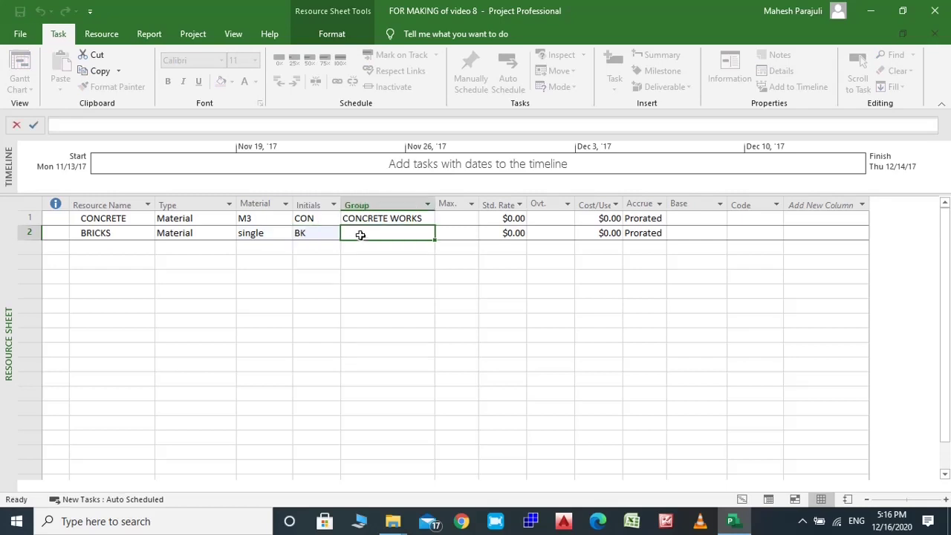
pyautogui.write('WALL')
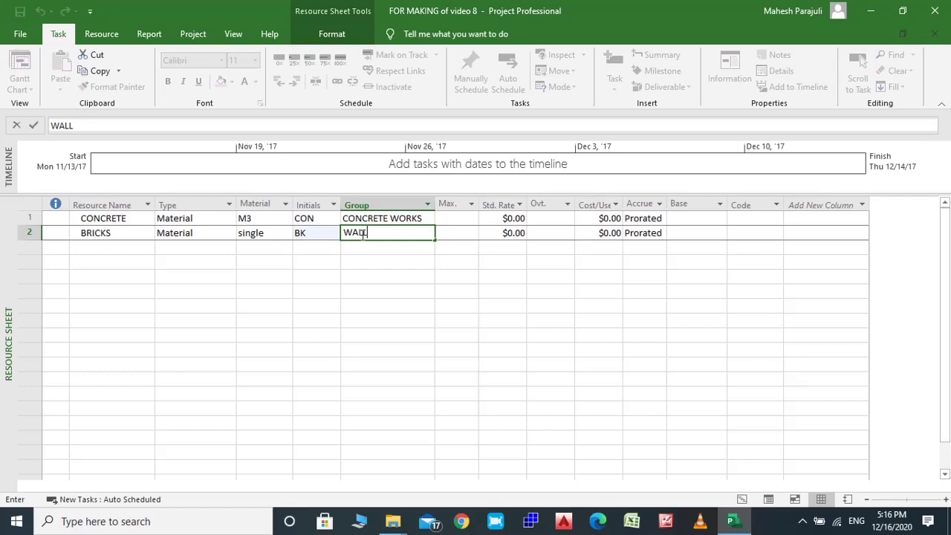
pyautogui.write('S')
# Step: Add a third resource named DOORS and set its type to Material
pyautogui.click(101, 247)
pyautogui.write('DOORS')
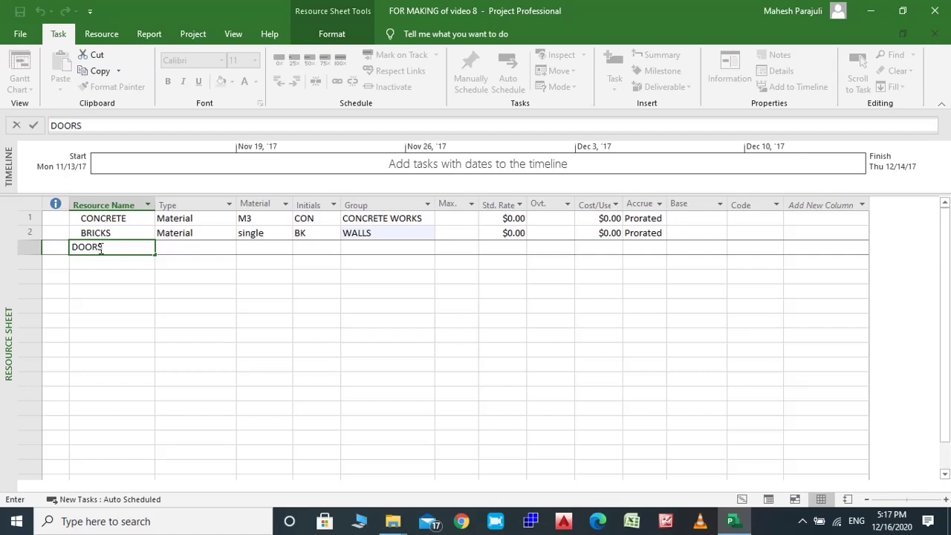
pyautogui.press('Tab')
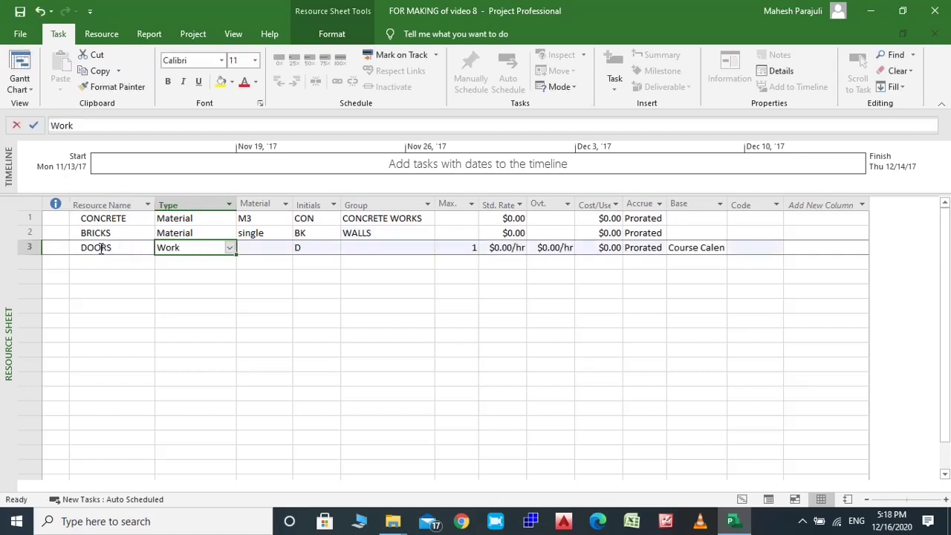
pyautogui.click(229, 248)
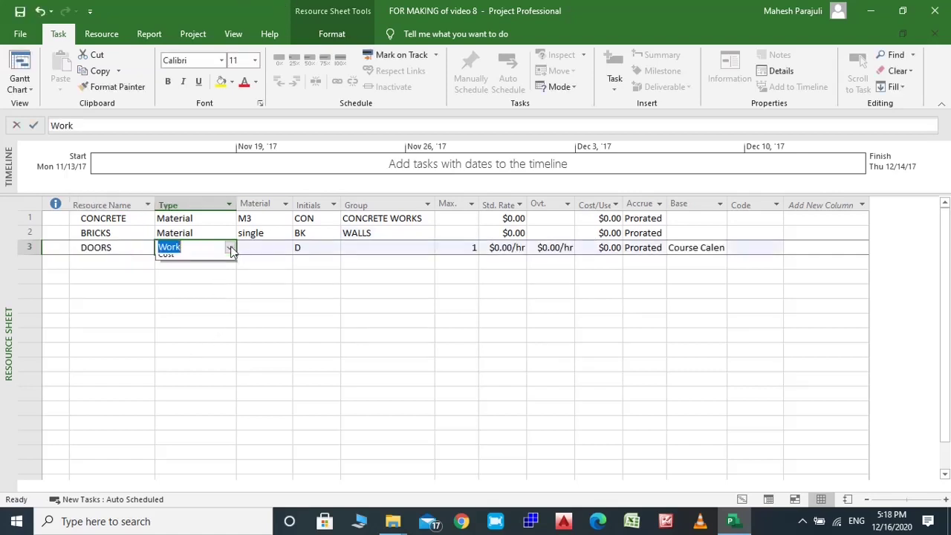
pyautogui.click(208, 269)
# Step: Give DOORS the material label SINGLE, the initials DOR and the group DOORS AND WINDOWS
pyautogui.click(260, 249)
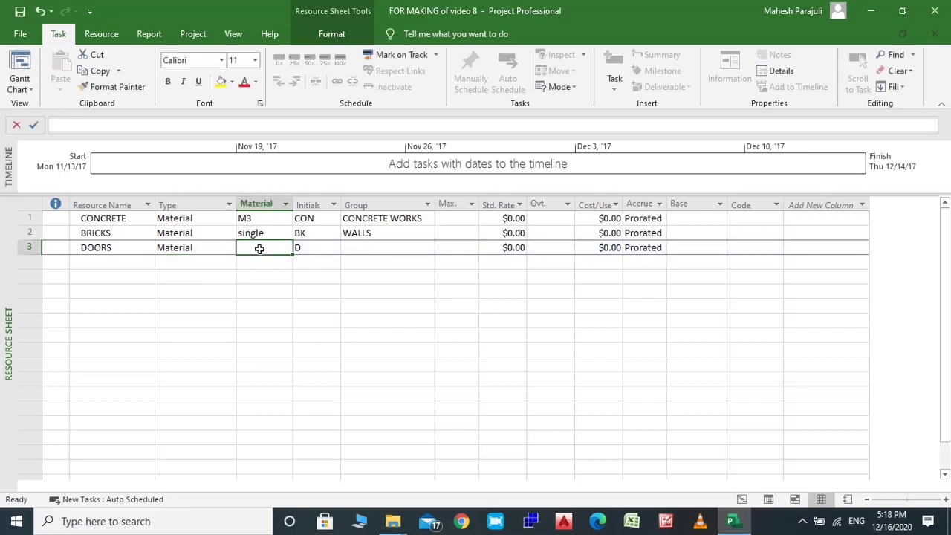
pyautogui.write('SINGLE')
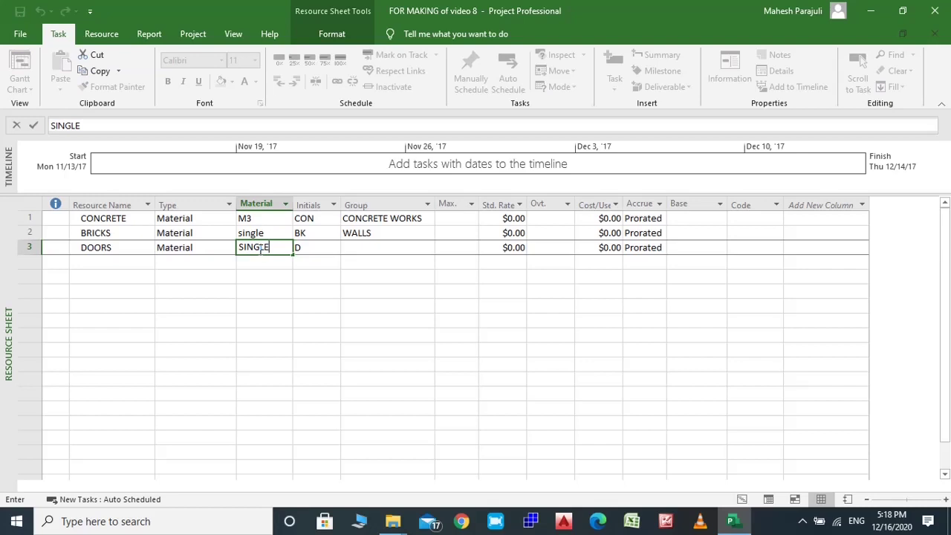
pyautogui.click(319, 251)
pyautogui.write('DOR')
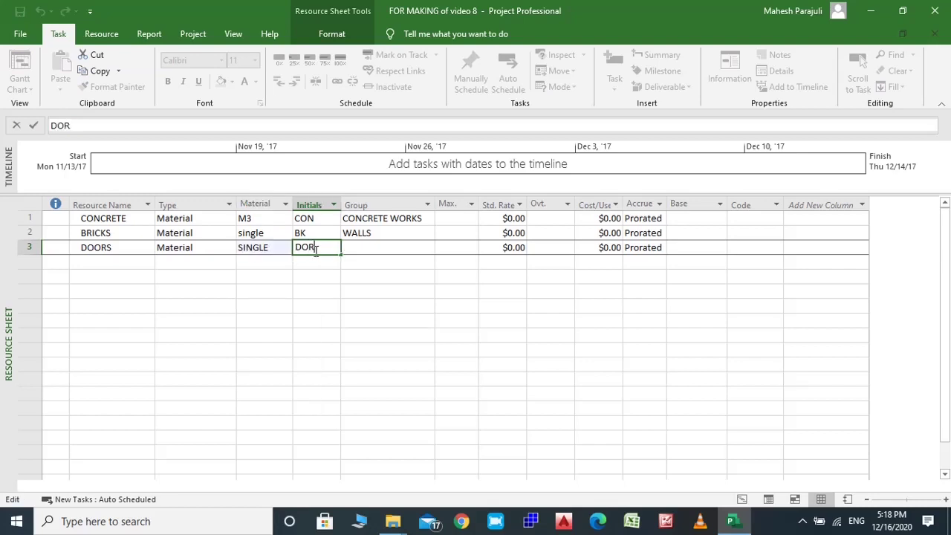
pyautogui.click(369, 245)
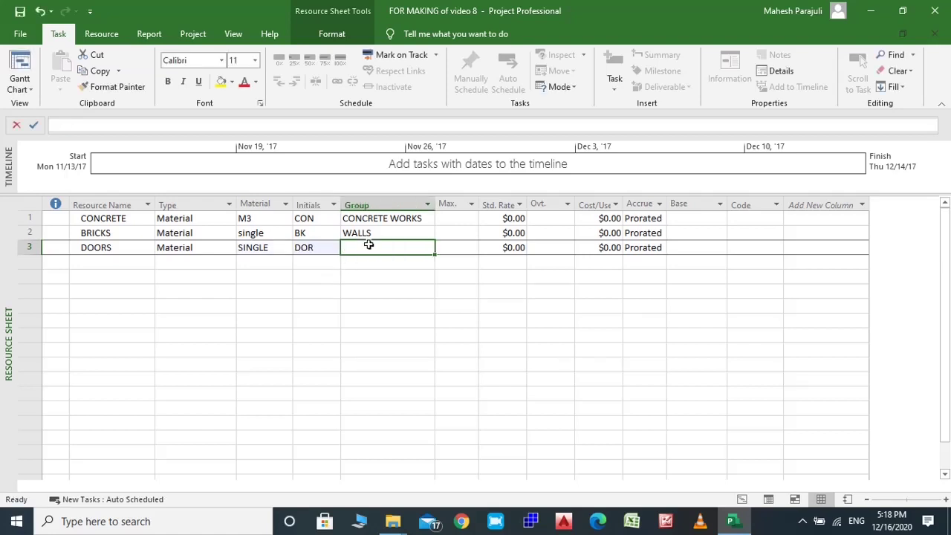
pyautogui.write('DOORS AND W')
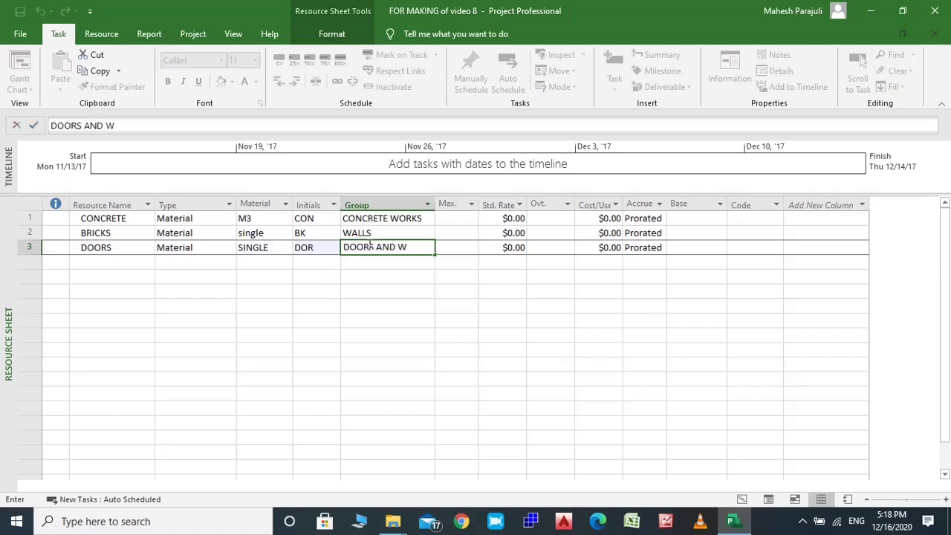
pyautogui.write('INDOWS')
pyautogui.press('Return')
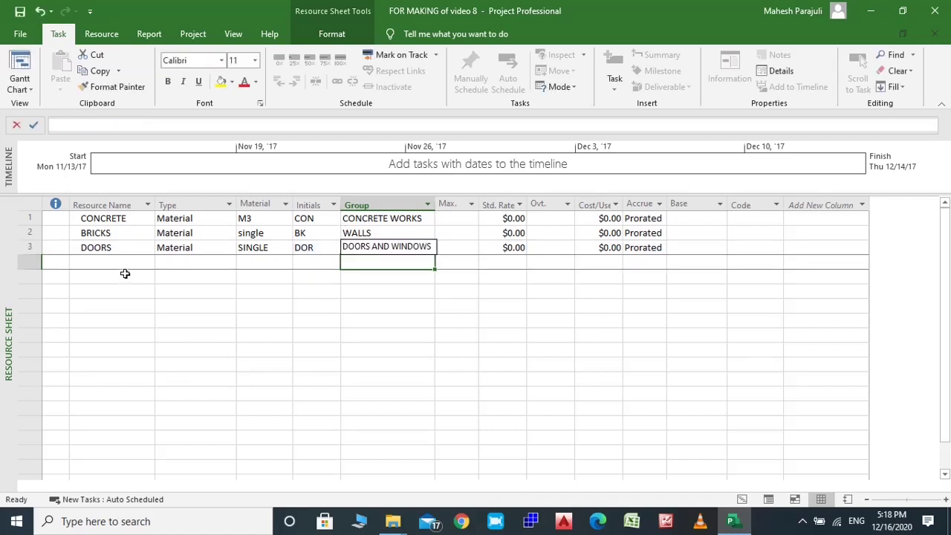
# Step: Add a fourth resource named WINDOWS and set its type to Material
pyautogui.click(126, 263)
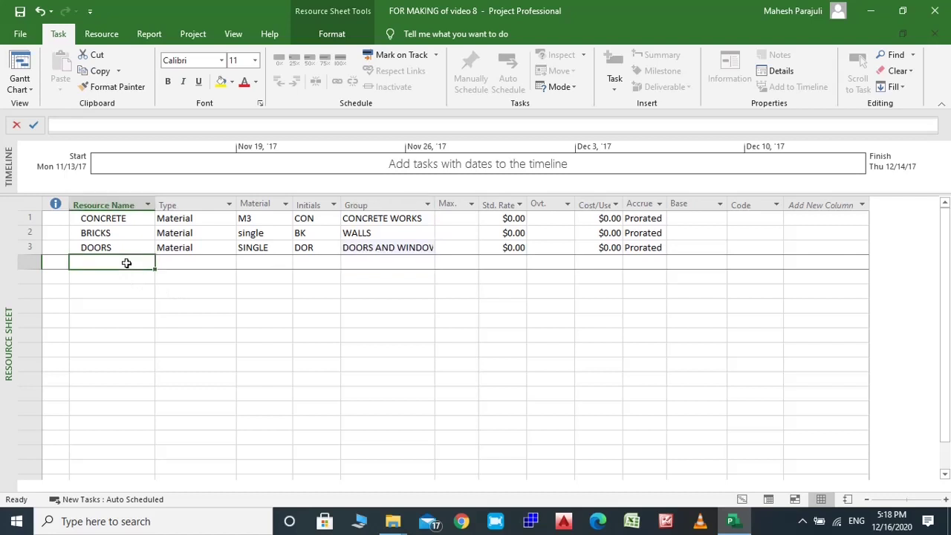
pyautogui.write('WINDOWS')
pyautogui.press('Tab')
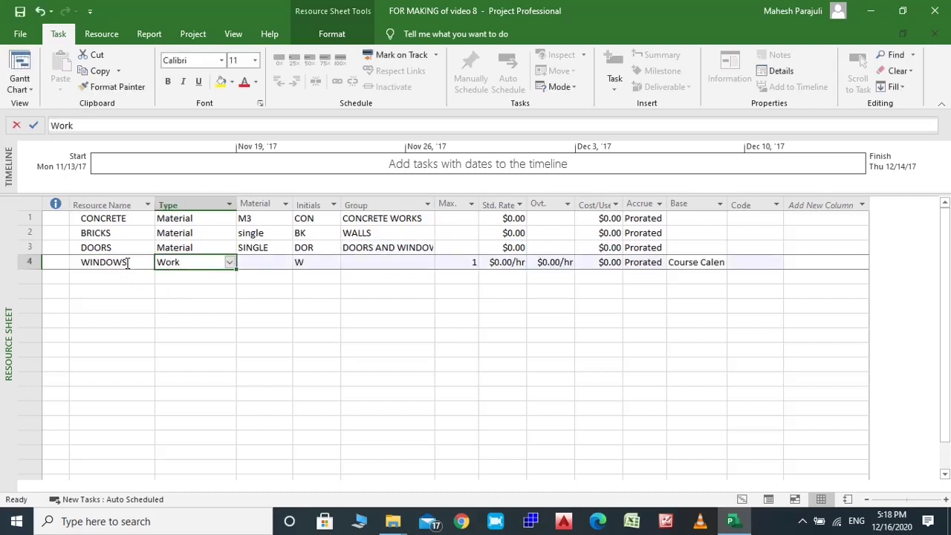
pyautogui.click(229, 263)
pyautogui.click(210, 285)
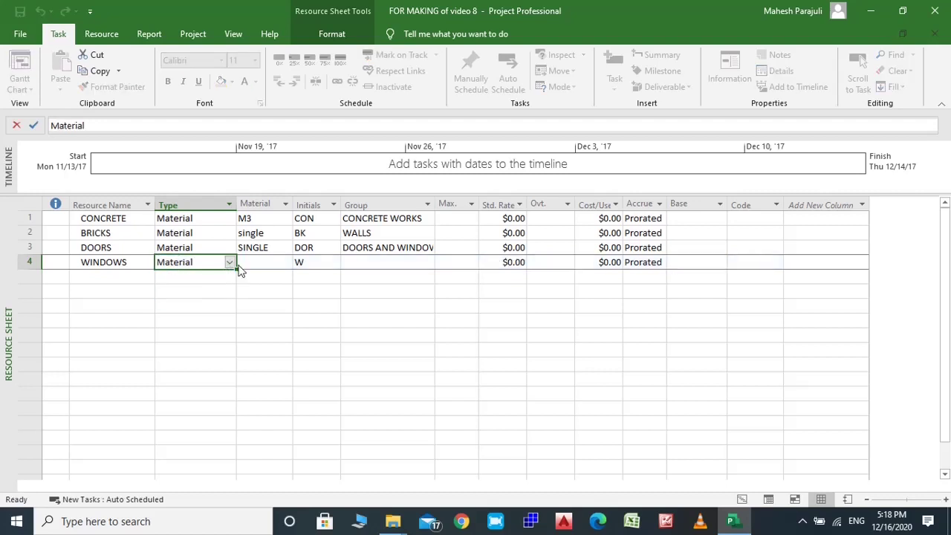
# Step: Give WINDOWS the material label SINGLE and the group DOORS AND WINDOWS
pyautogui.click(269, 263)
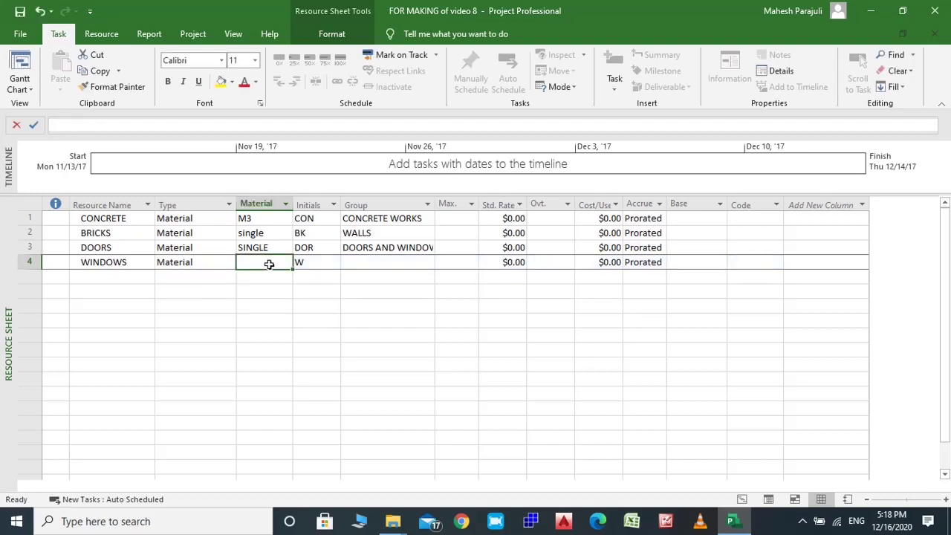
pyautogui.write('SINGLE')
pyautogui.click(384, 262)
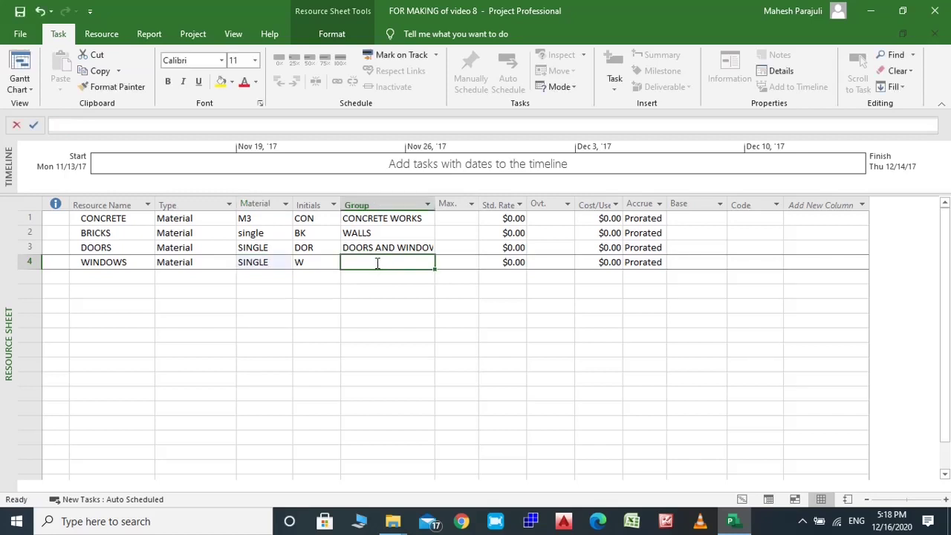
pyautogui.write('DOORS AND WINDOWS')
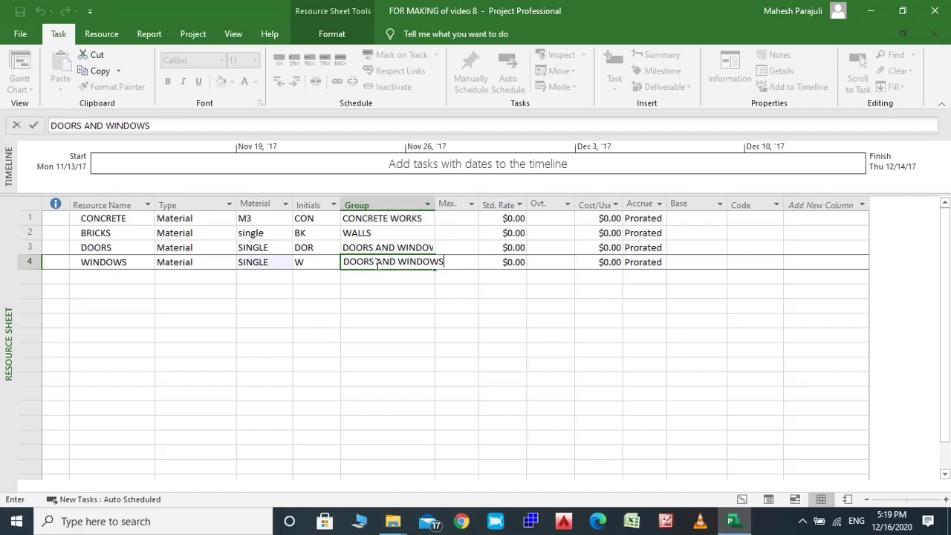
pyautogui.press('Return')
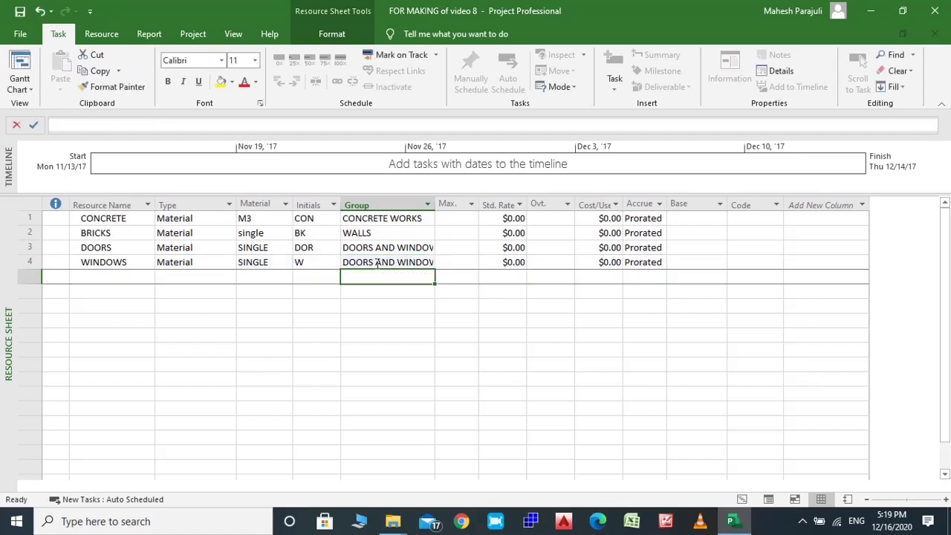
# Step: Add a fifth resource named BACKFILLING MATERIAL and set its type to Material
pyautogui.click(146, 279)
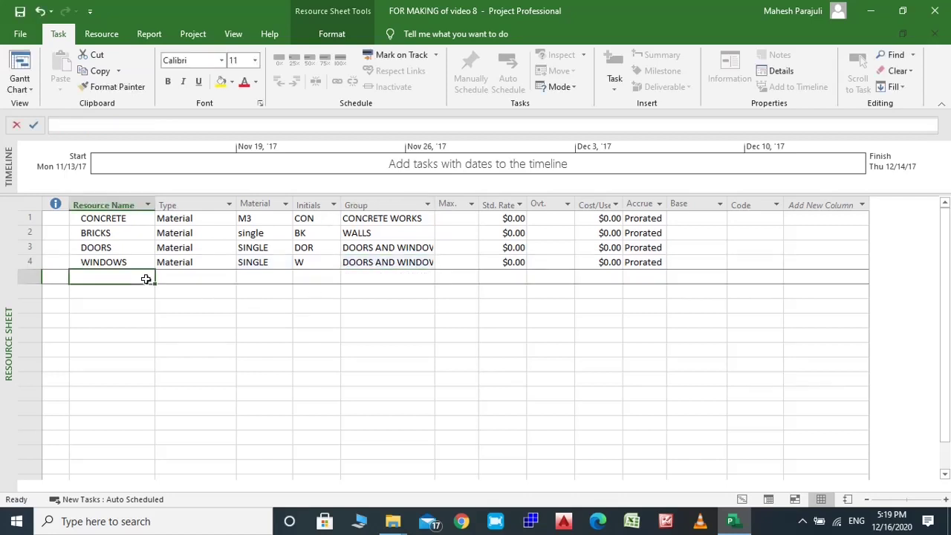
pyautogui.write('BA')
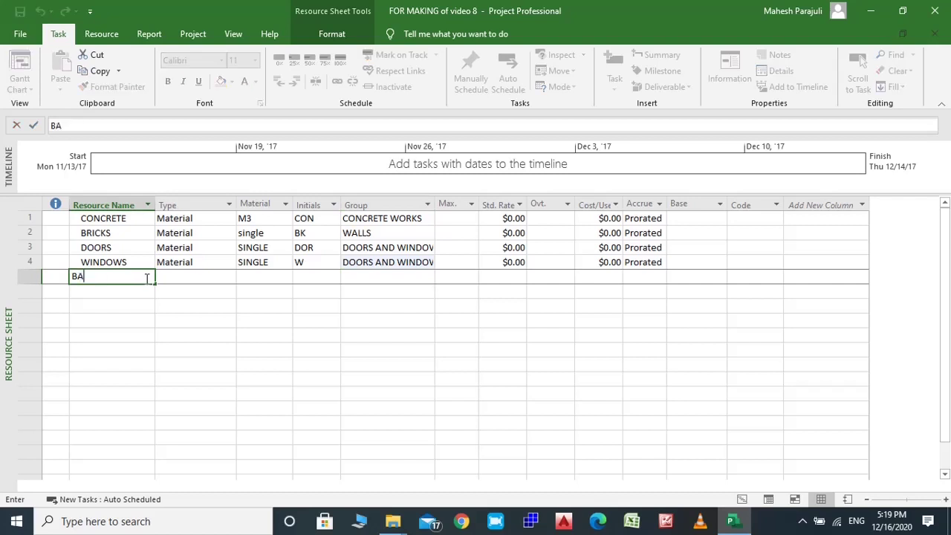
pyautogui.write('CKFILLING MATERIAL')
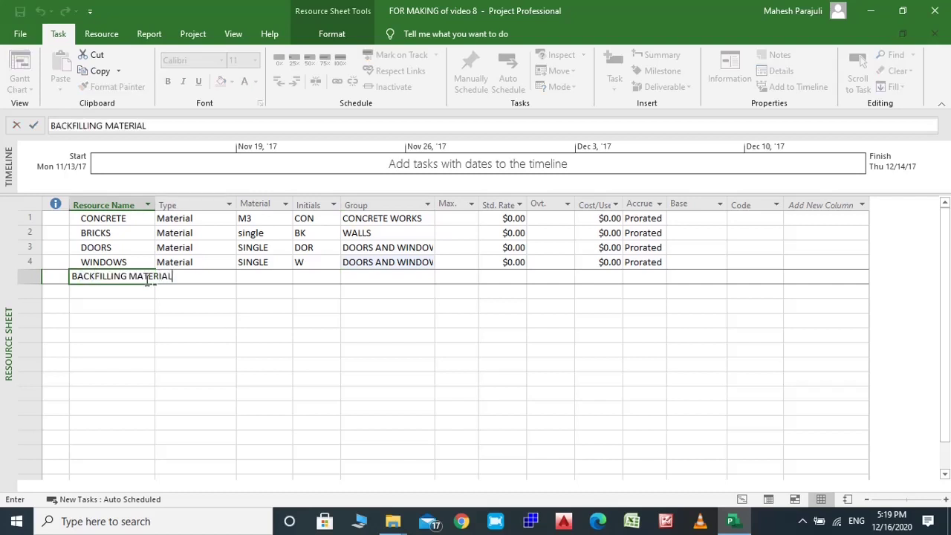
pyautogui.press('Tab')
pyautogui.click(229, 283)
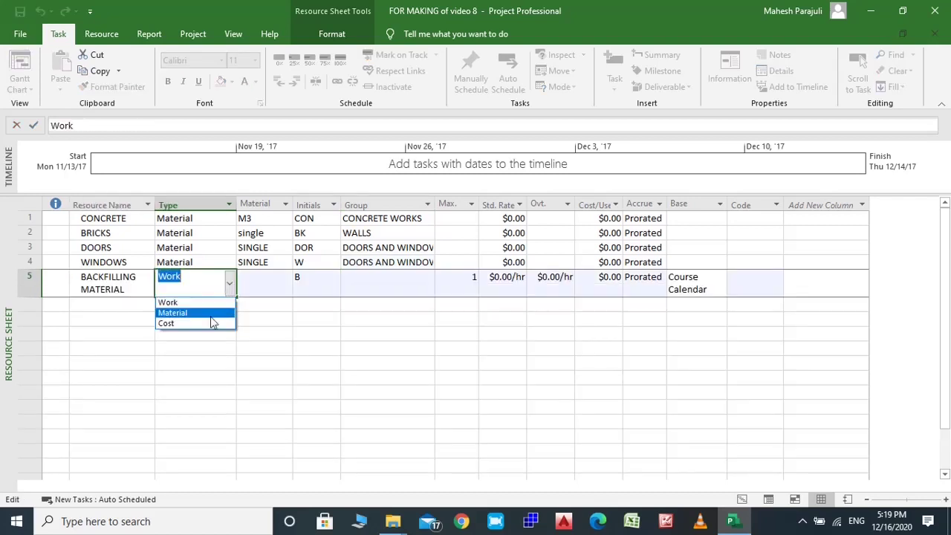
pyautogui.click(214, 313)
# Step: Give BACKFILLING MATERIAL the material label TONS, the initials BF and the group BACKFILLING
pyautogui.click(264, 280)
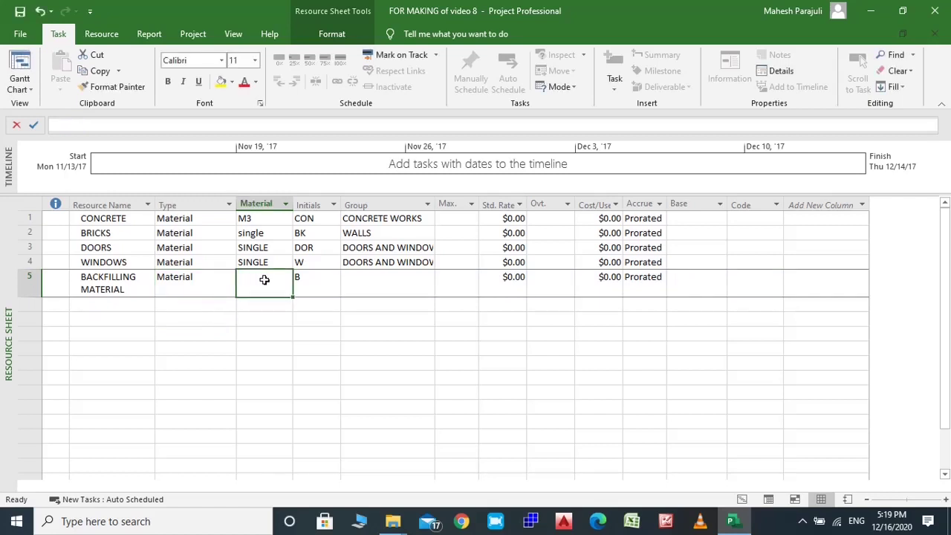
pyautogui.write('TONS')
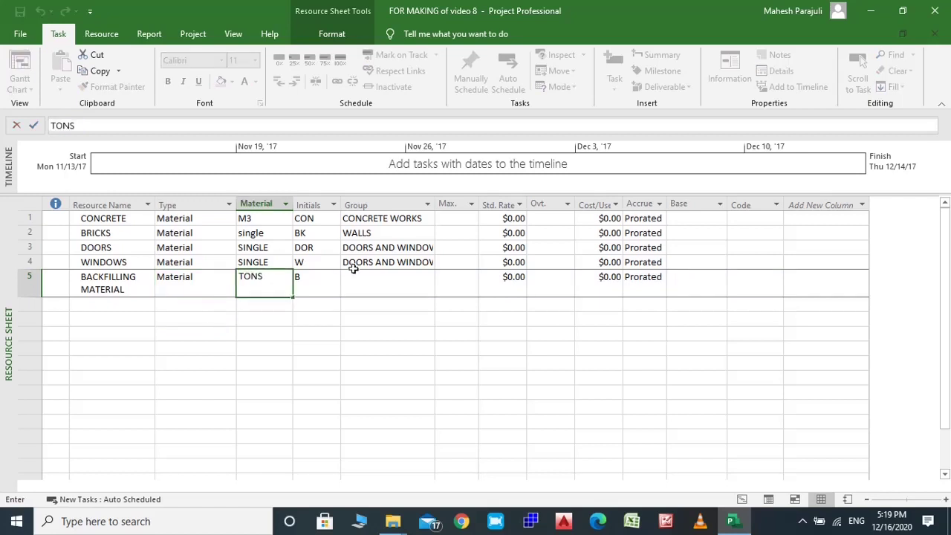
pyautogui.click(314, 288)
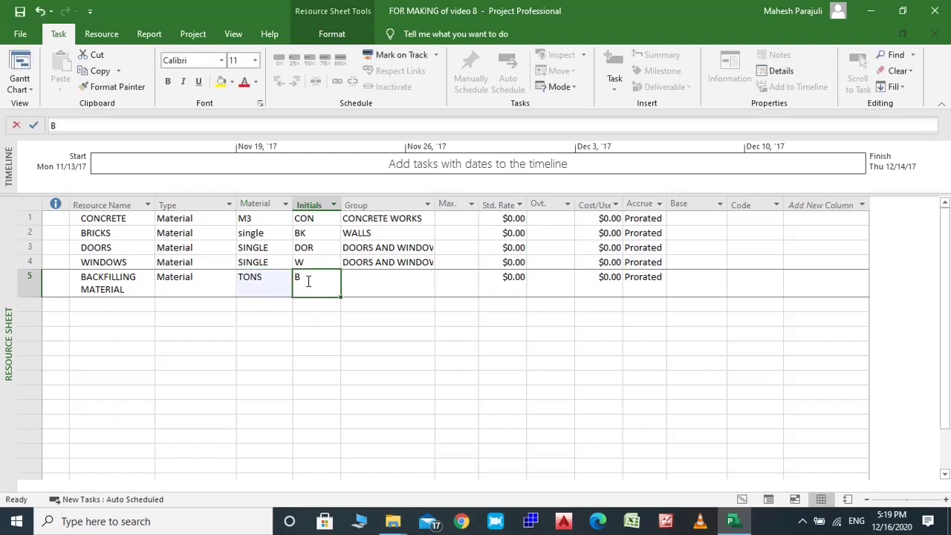
pyautogui.click(308, 281)
pyautogui.write('F')
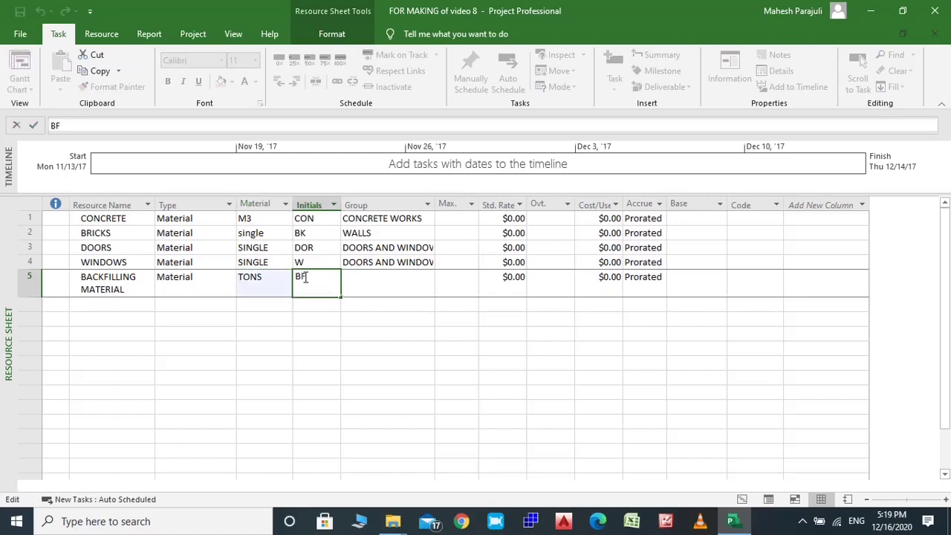
pyautogui.click(382, 286)
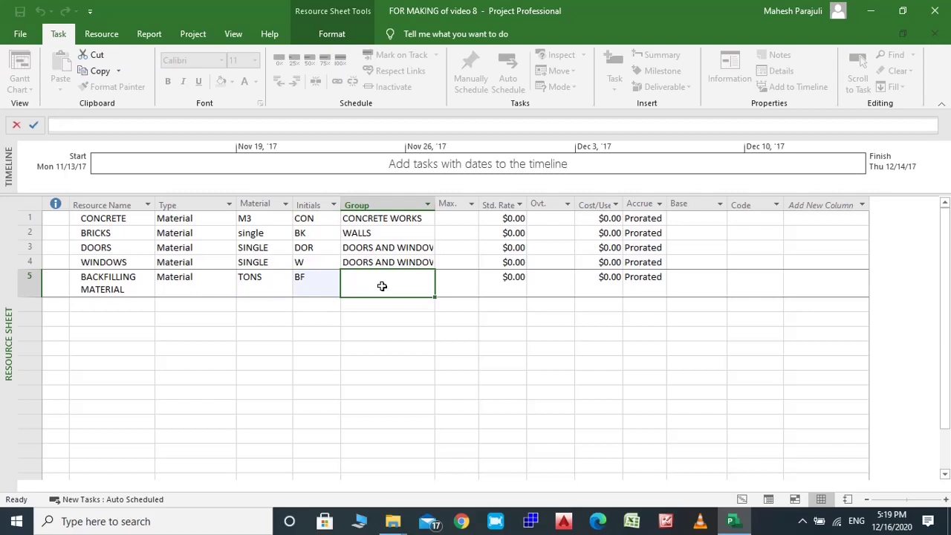
pyautogui.write('BACKFILLING')
pyautogui.press('Tab')
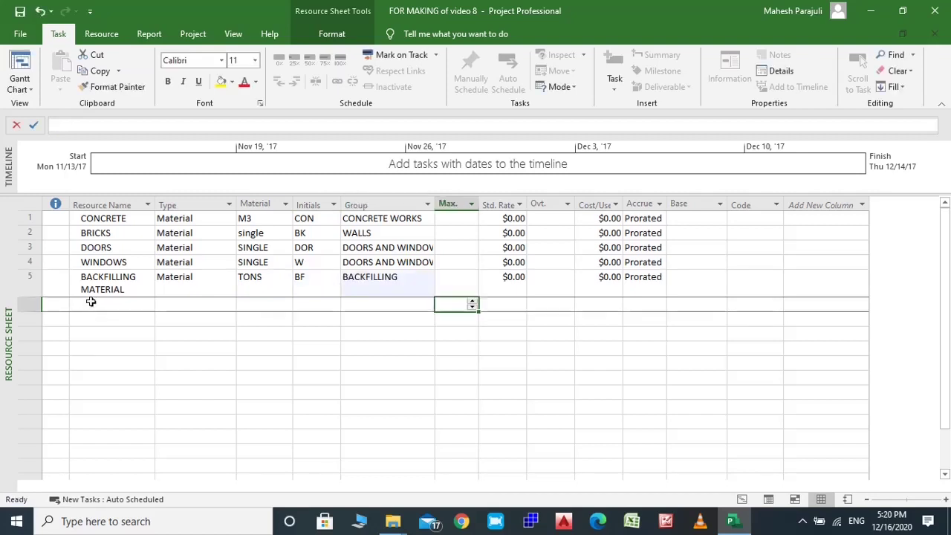
# Step: Add a sixth resource named FUEL with the type Material and the material label LITRES
pyautogui.click(91, 302)
pyautogui.write('FU')
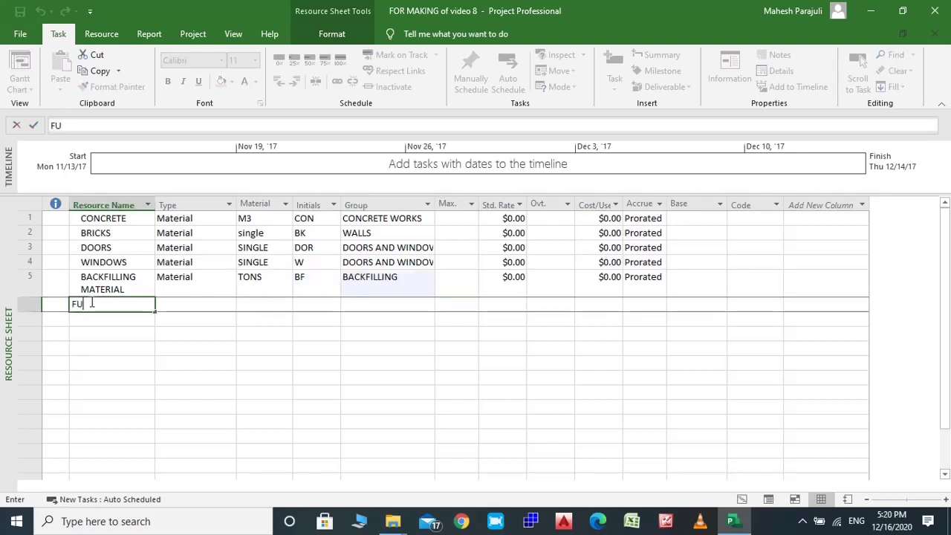
pyautogui.write('EL')
pyautogui.press('Tab')
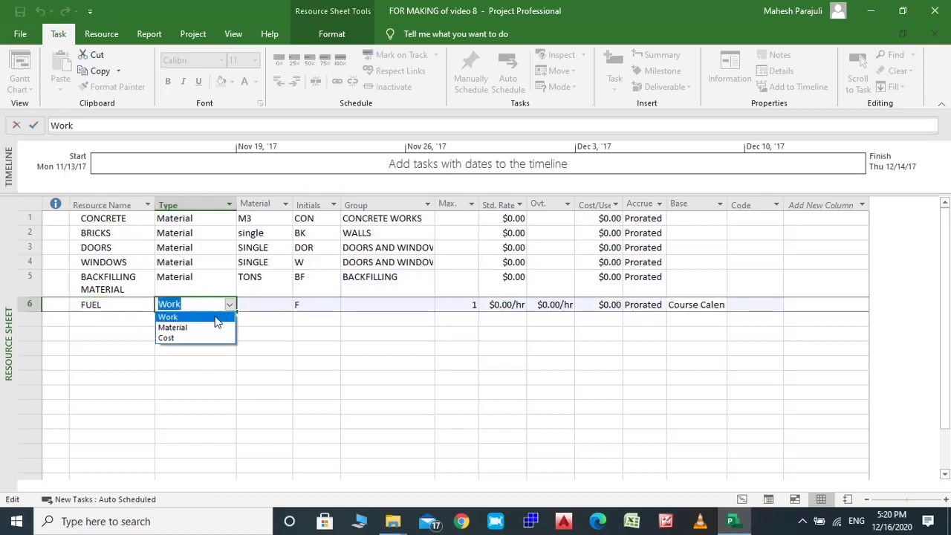
pyautogui.click(212, 328)
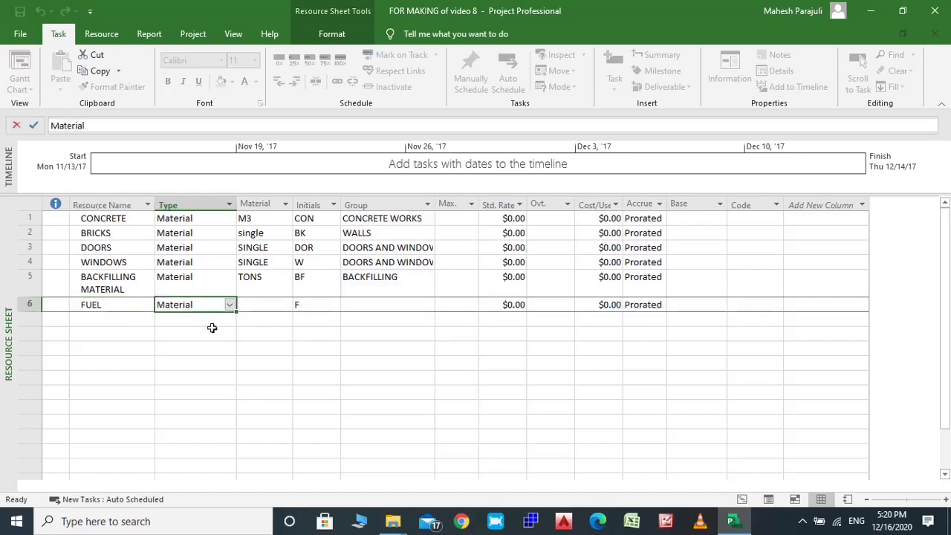
pyautogui.click(269, 305)
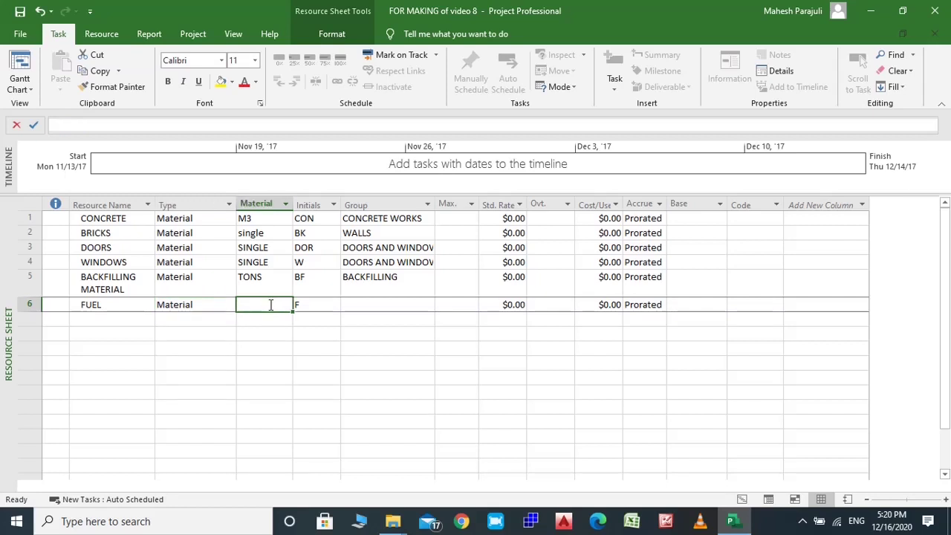
pyautogui.write('LITRES')
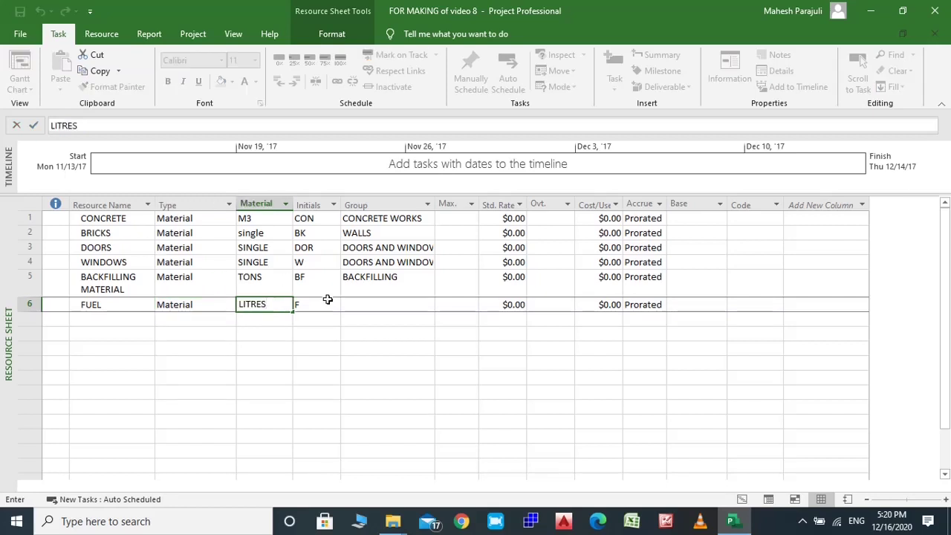
# Step: Add a seventh resource named EXACAVATOR with the type Work
pyautogui.click(89, 320)
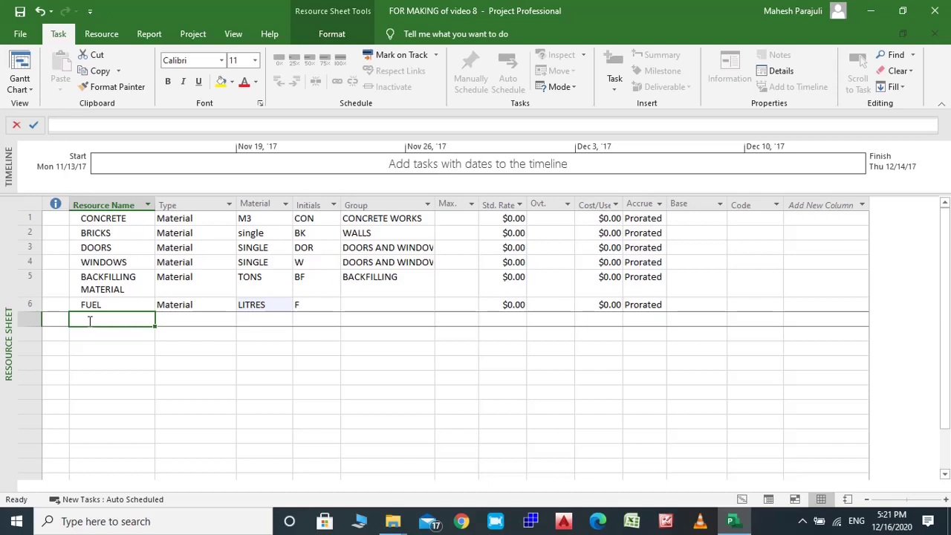
pyautogui.write('EXCAVATOR')
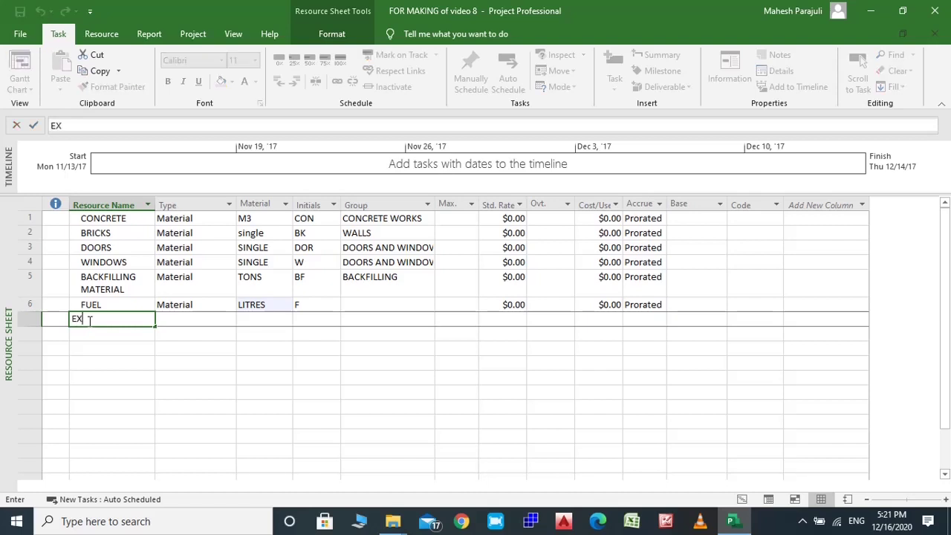
pyautogui.press('Tab')
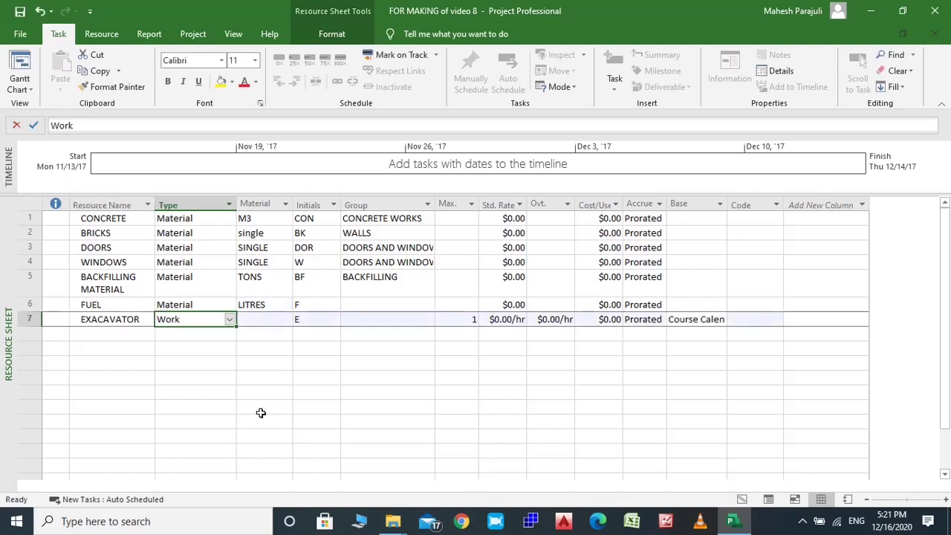
pyautogui.click(230, 320)
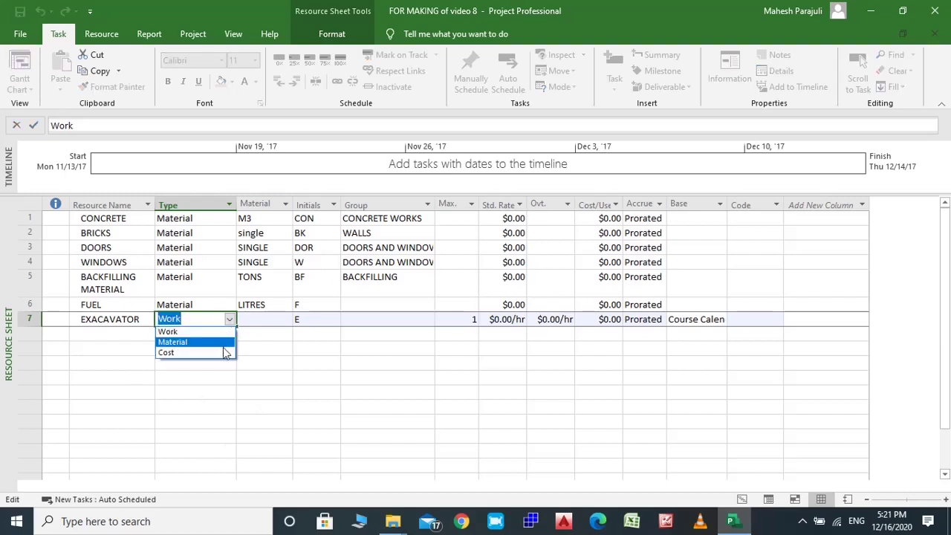
pyautogui.click(216, 336)
pyautogui.click(254, 321)
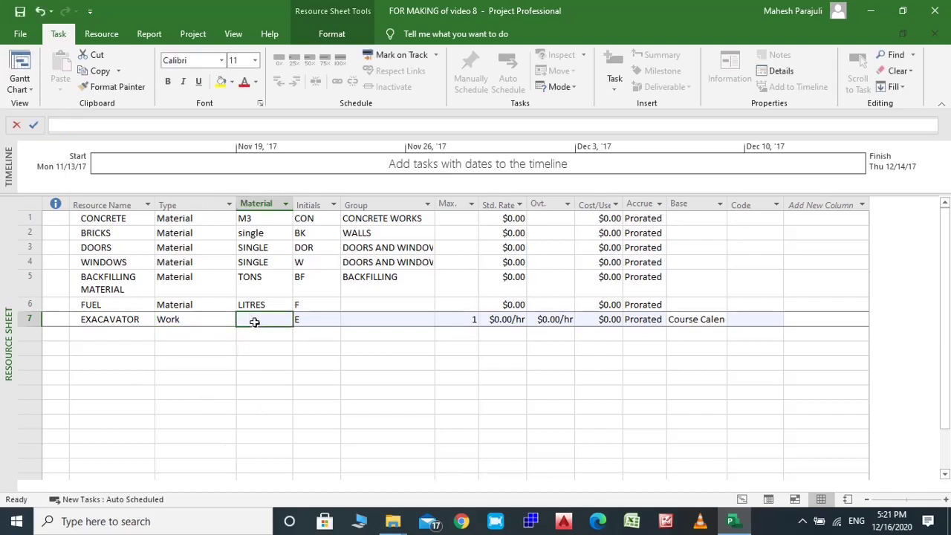
# Step: Give EXACAVATOR the initials EX and the group EXCAVATION AND BACKFILLING
pyautogui.click(322, 324)
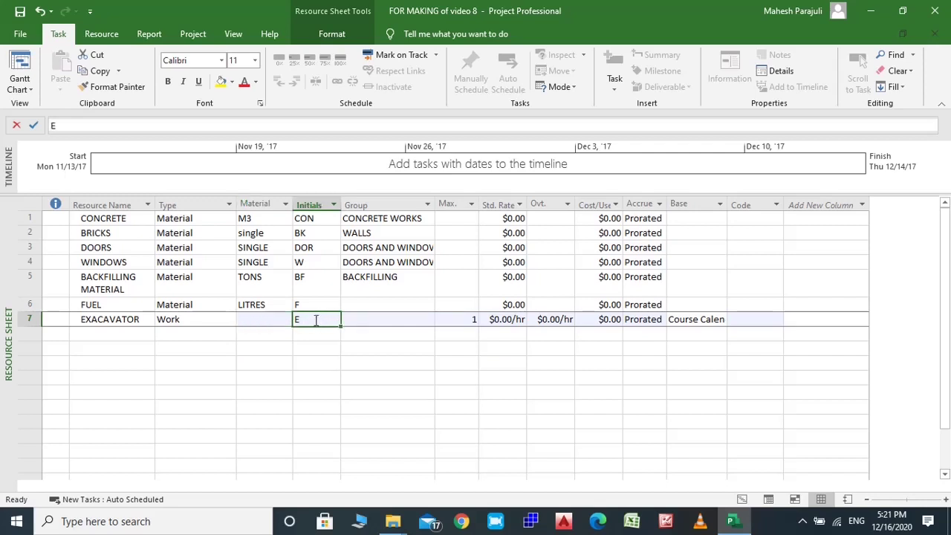
pyautogui.click(316, 321)
pyautogui.write('X')
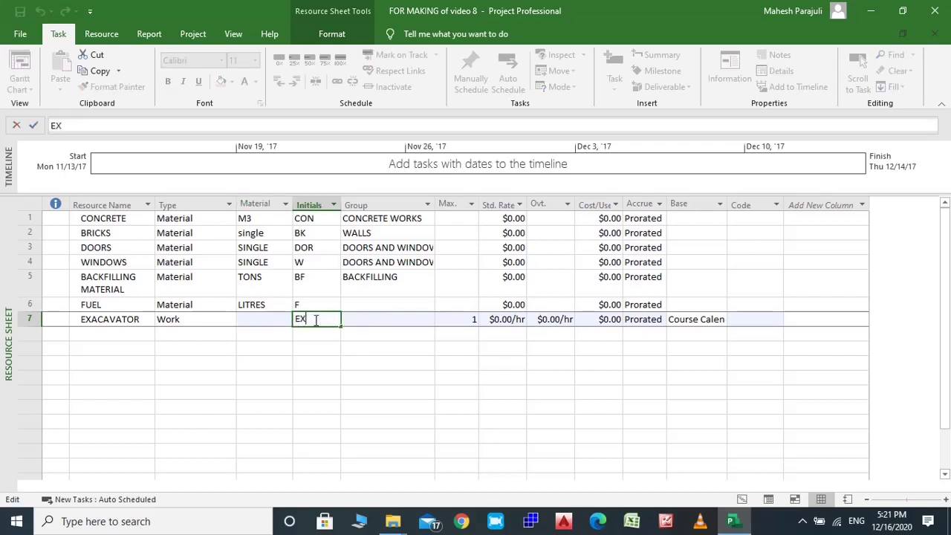
pyautogui.click(398, 325)
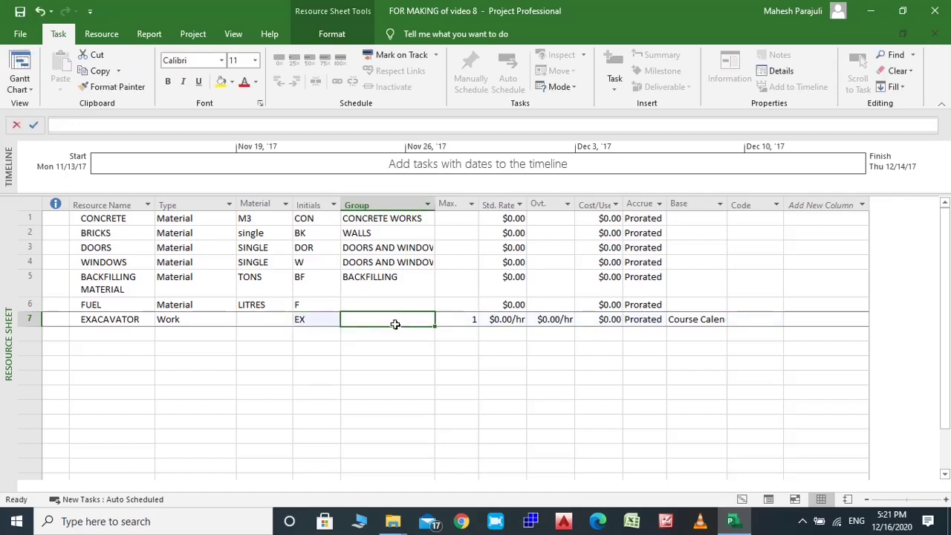
pyautogui.write('EXCAVA')
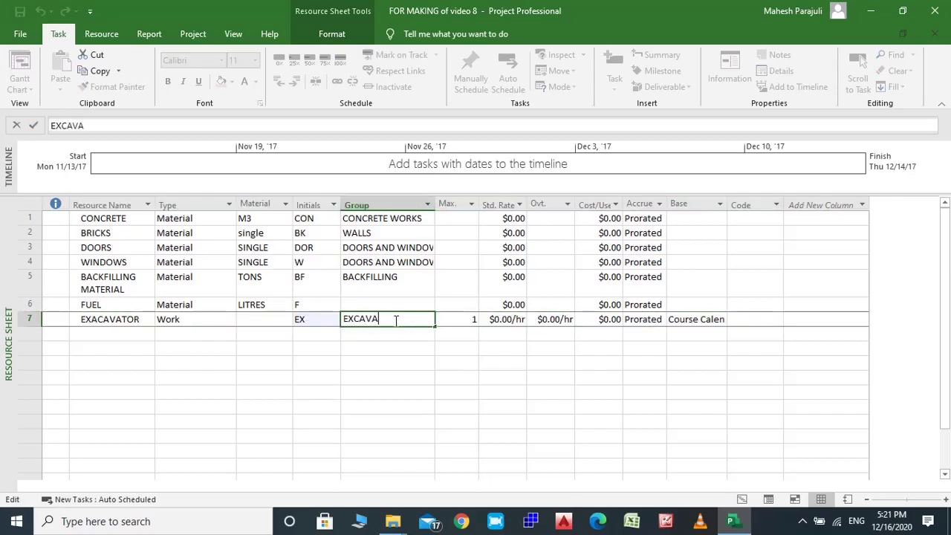
pyautogui.write('TION AND BAC')
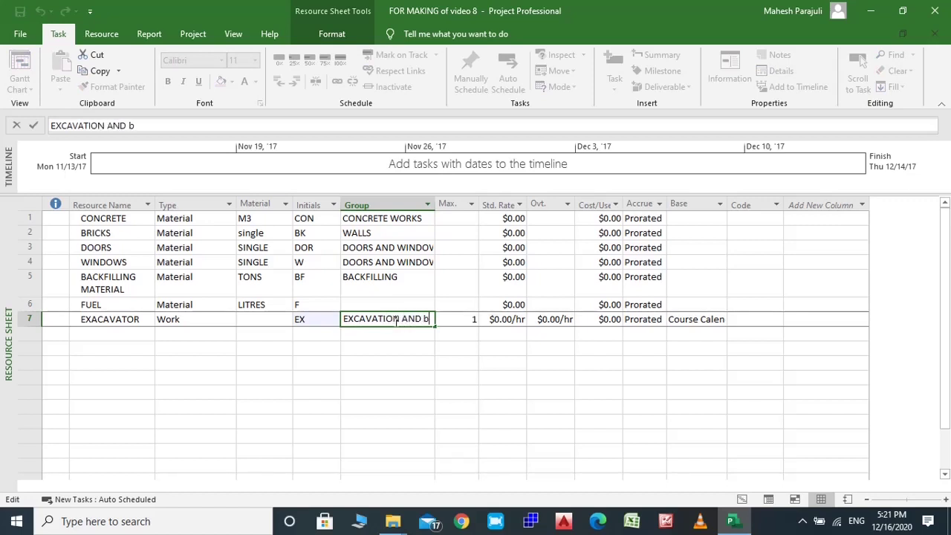
pyautogui.write('KFILLING')
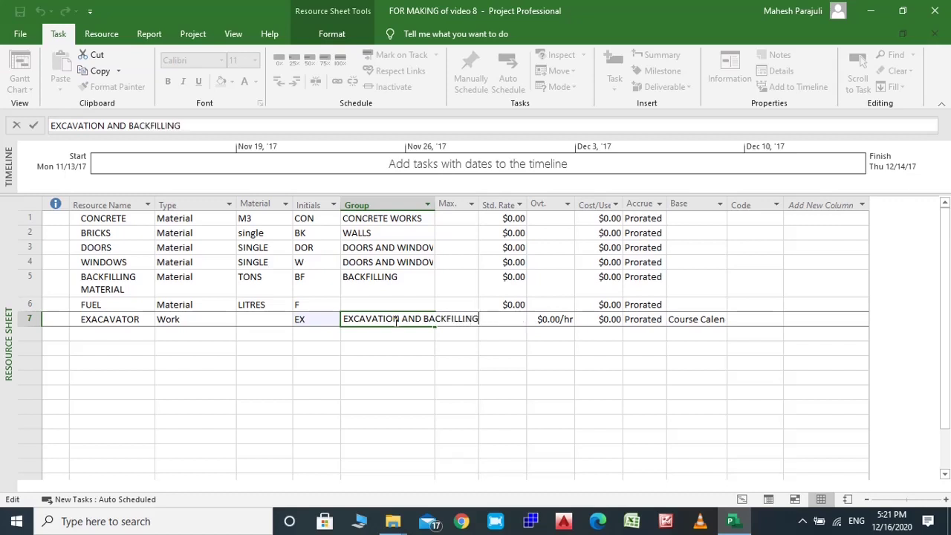
pyautogui.press('Tab')
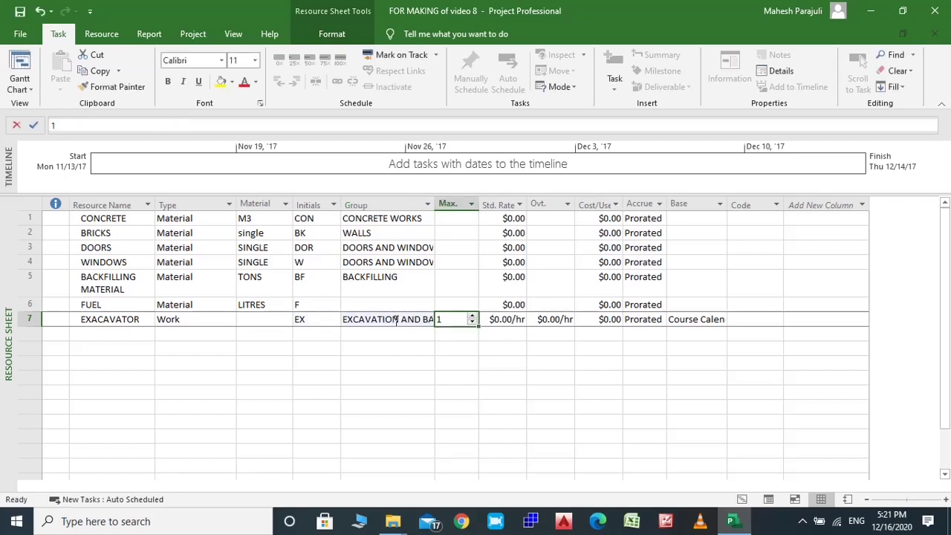
# Step: Set the maximum units of EXACAVATOR to 3
pyautogui.click(396, 319)
pyautogui.press('Tab')
pyautogui.click(455, 321)
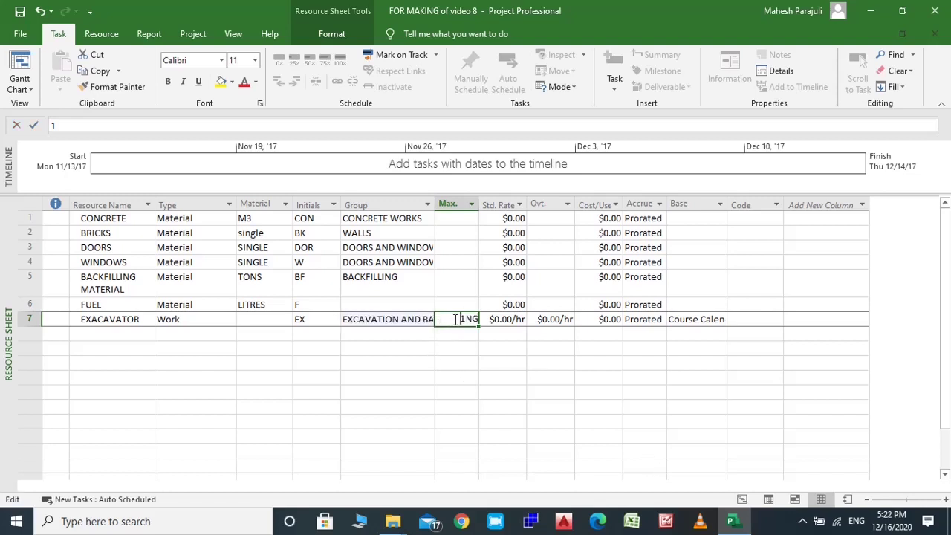
pyautogui.press('BackSpace')
pyautogui.write('3')
pyautogui.press('Return')
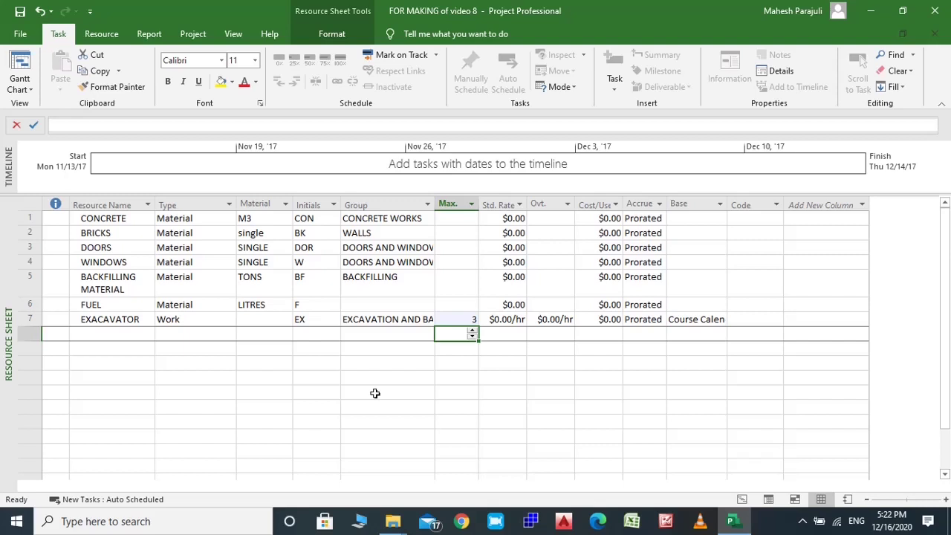
# Step: Add an eighth resource named CONCRETE WORKERS with the initials C W
pyautogui.click(123, 335)
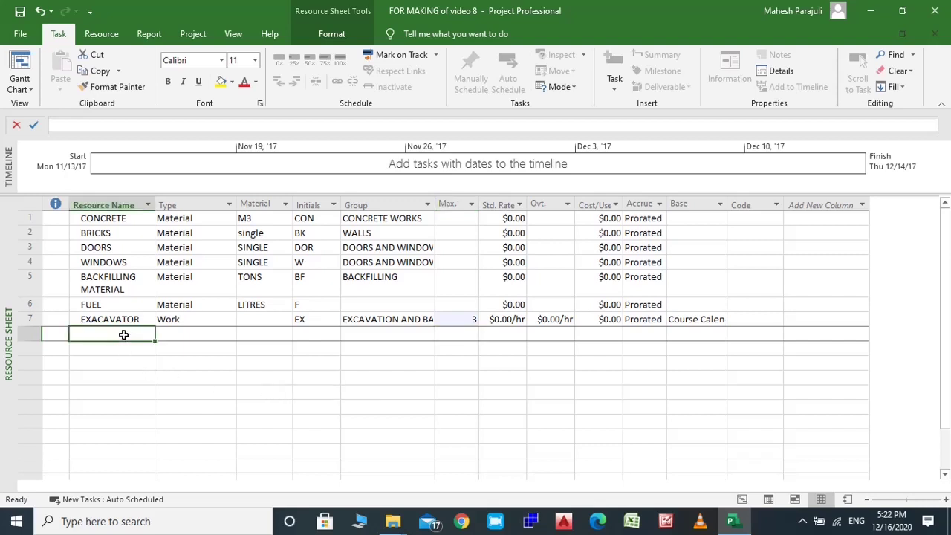
pyautogui.write('CONCRE')
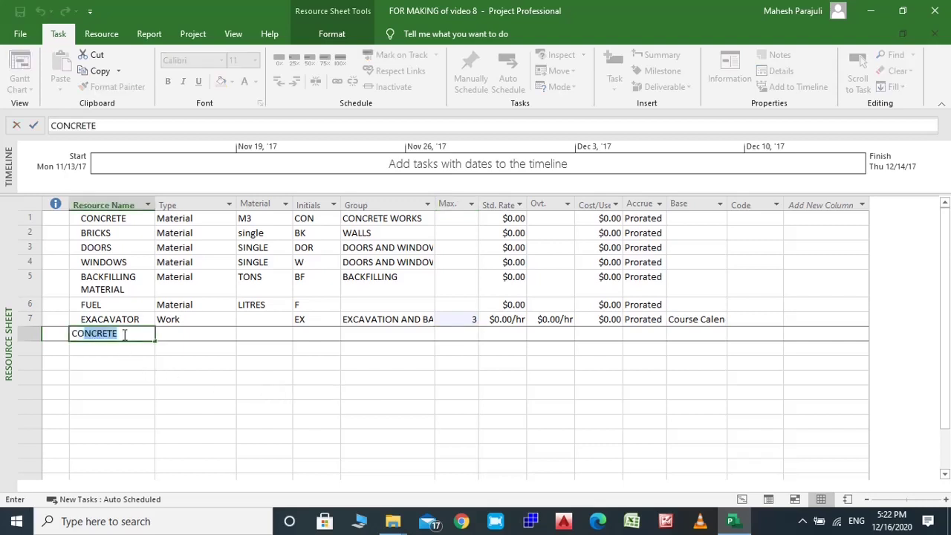
pyautogui.write('TE WORKERS')
pyautogui.click(311, 341)
pyautogui.write('C')
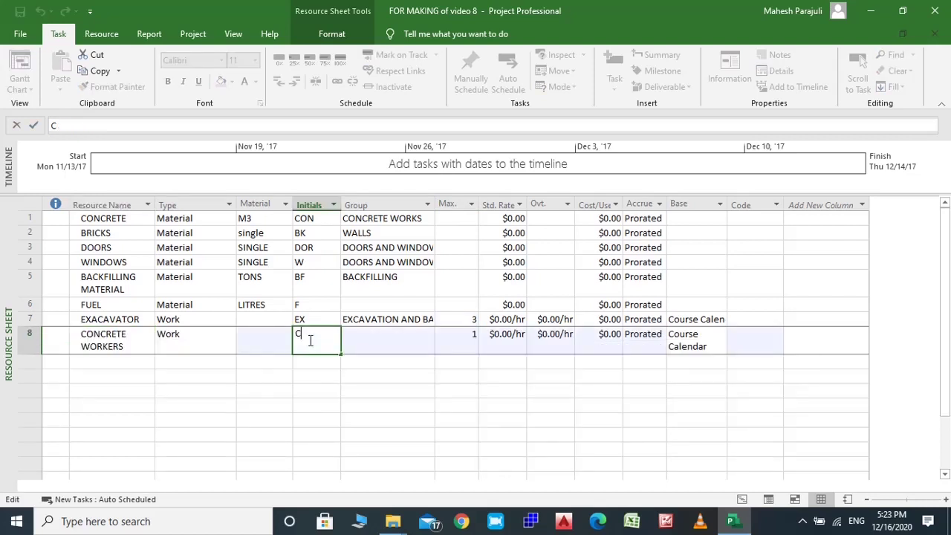
pyautogui.write(' W')
# Step: Assign CONCRETE WORKERS to the group CONCRETE WORKS and set its maximum units to 50
pyautogui.click(372, 339)
pyautogui.write('CONCRETE')
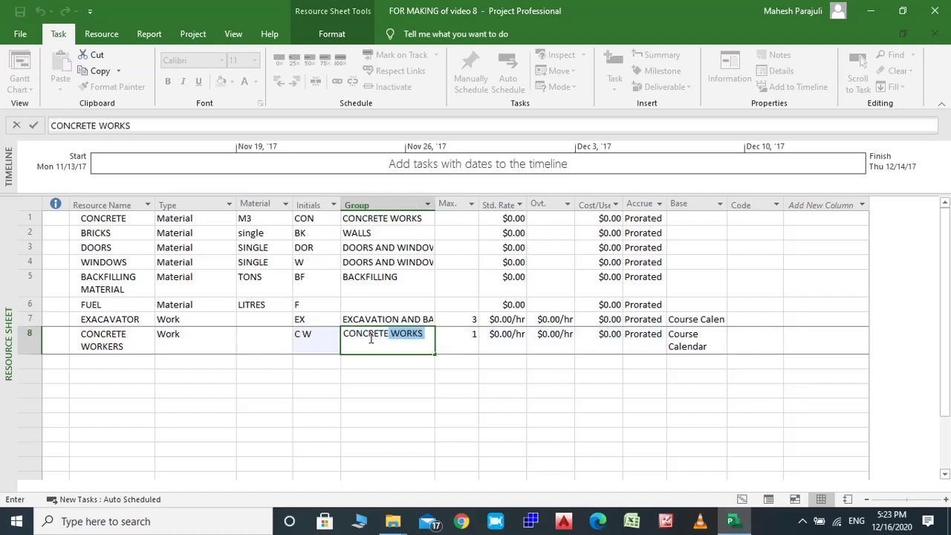
pyautogui.press('Tab')
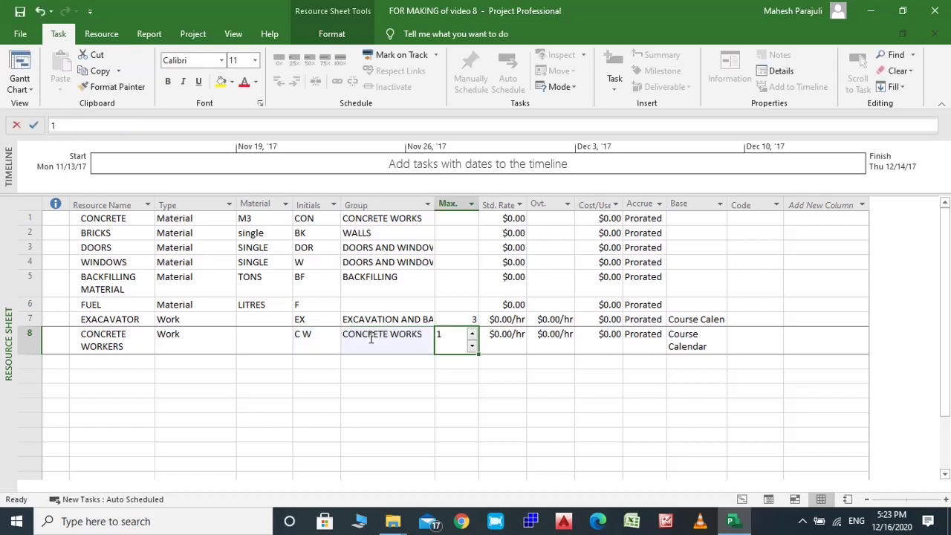
pyautogui.write('50')
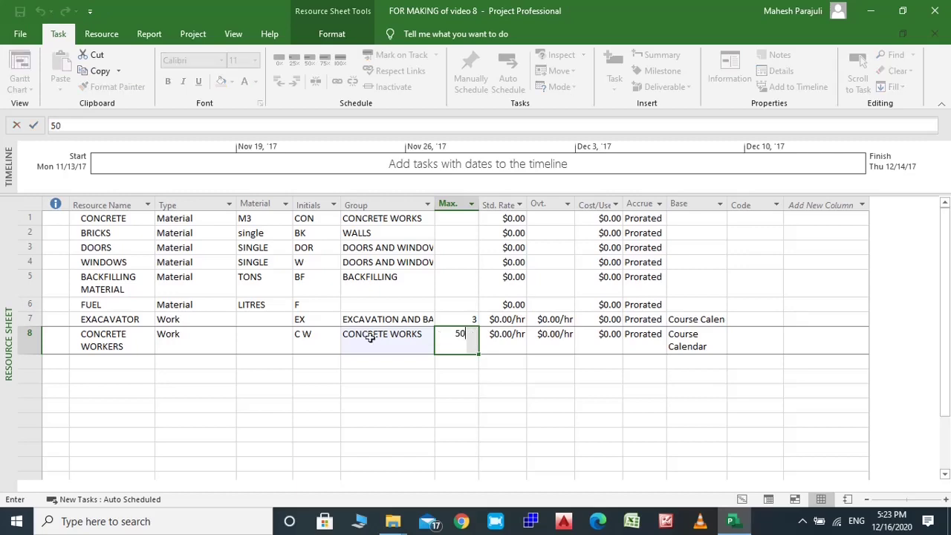
pyautogui.press('Return')
# Step: Mark the CONCRETE WORKERS resource as Generic in its resource information
pyautogui.doubleClick(124, 346)
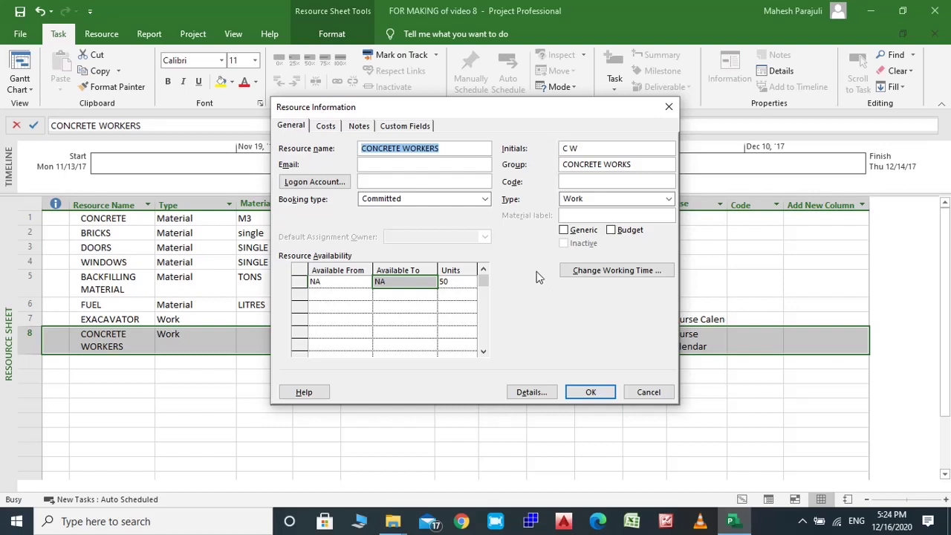
pyautogui.click(567, 232)
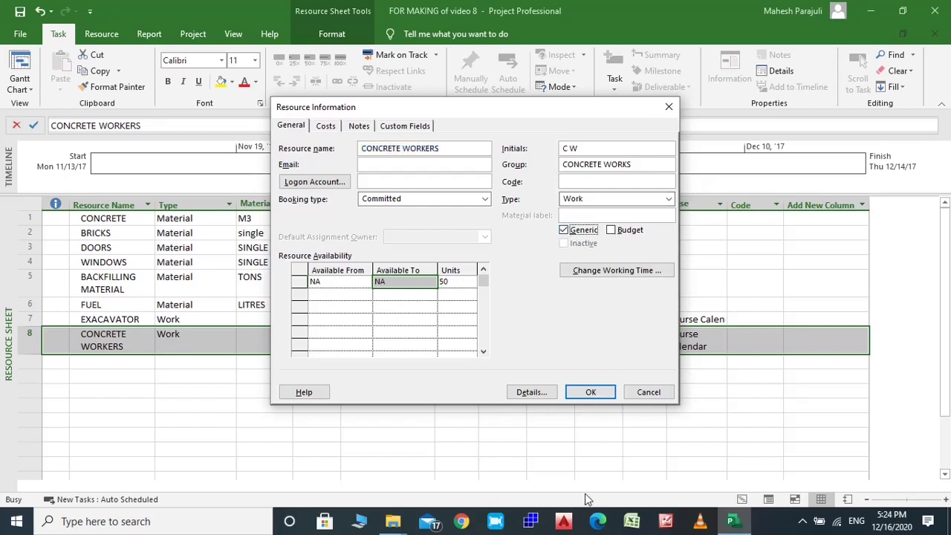
pyautogui.click(591, 393)
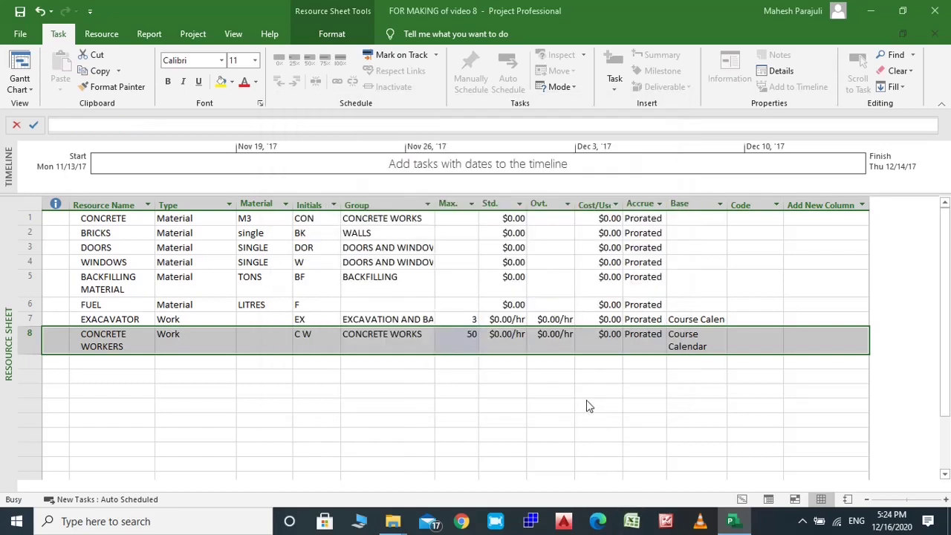
pyautogui.moveTo(61, 340)
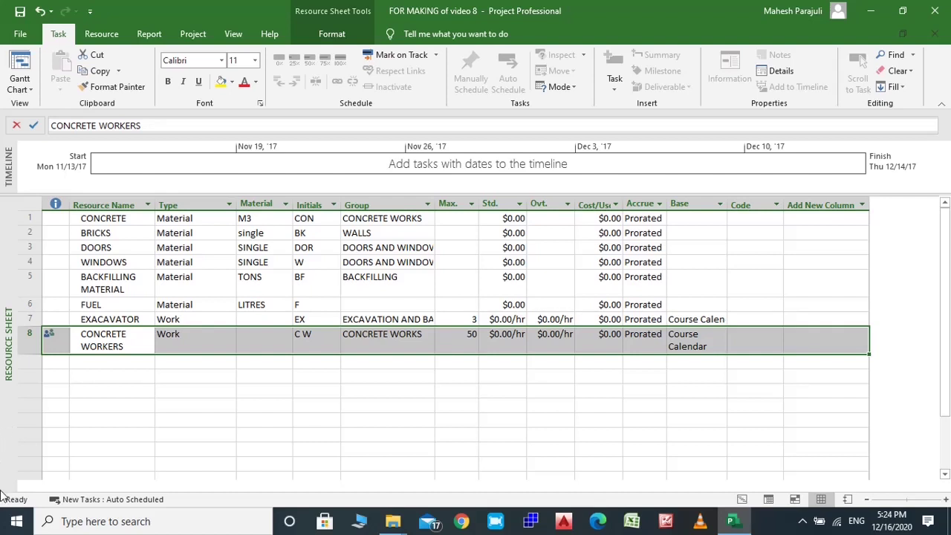
# Step: Add a ninth resource named ABC Co of type Work with the initials ABC
pyautogui.click(88, 362)
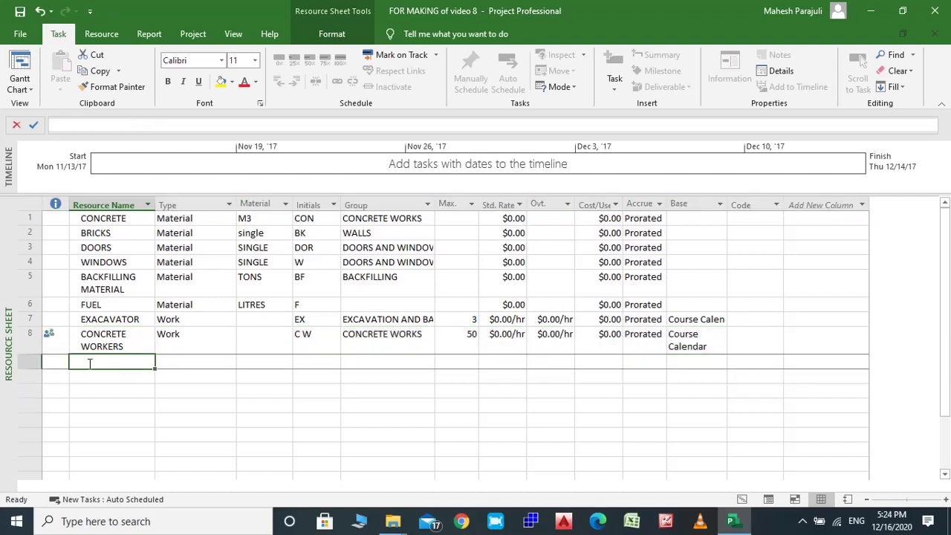
pyautogui.write('A')
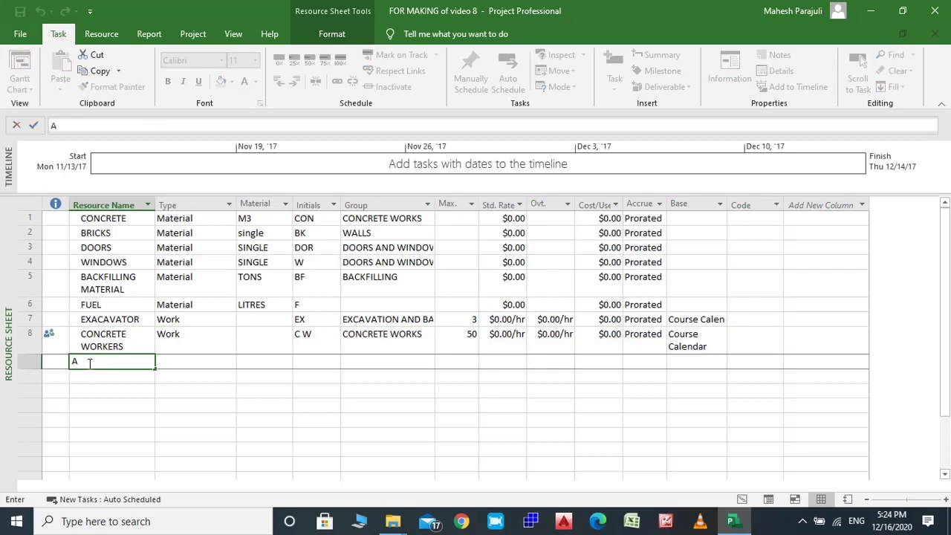
pyautogui.write('BC Co')
pyautogui.click(174, 362)
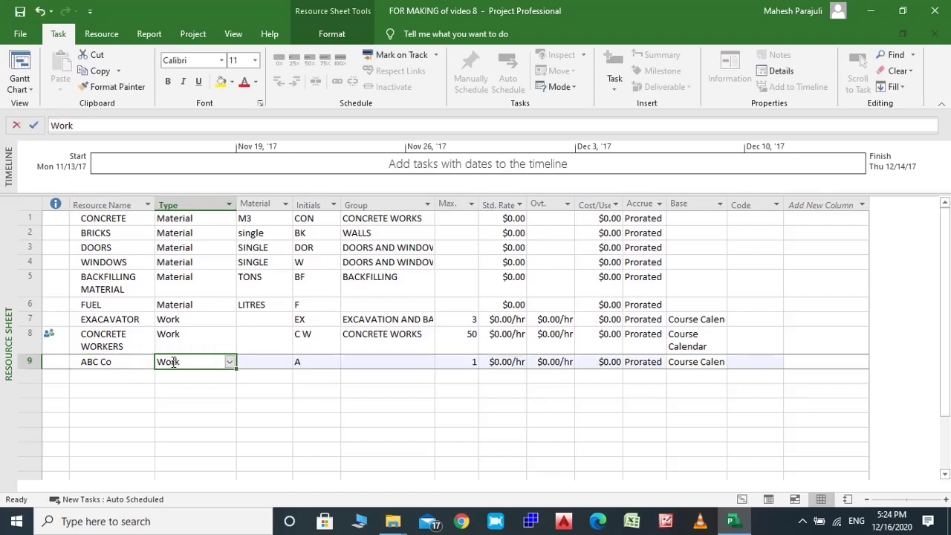
pyautogui.click(264, 361)
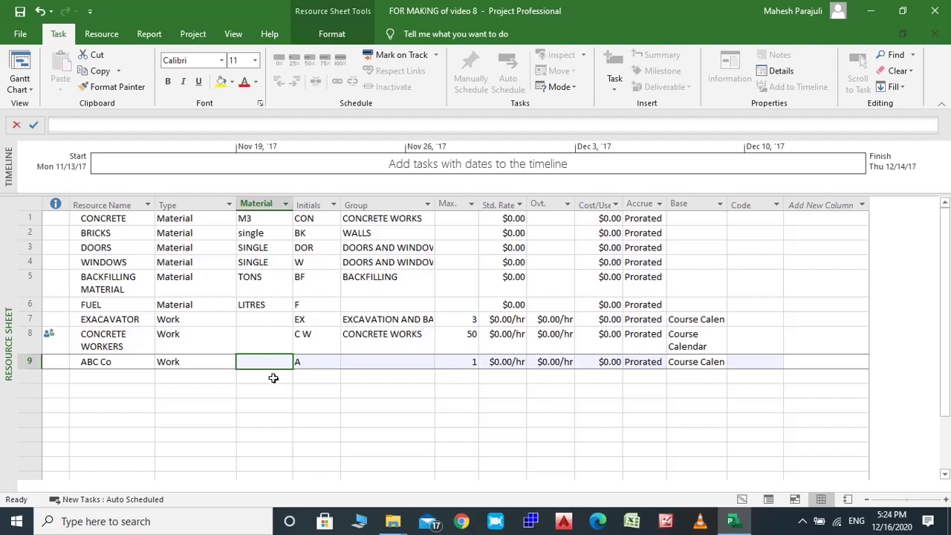
pyautogui.click(312, 361)
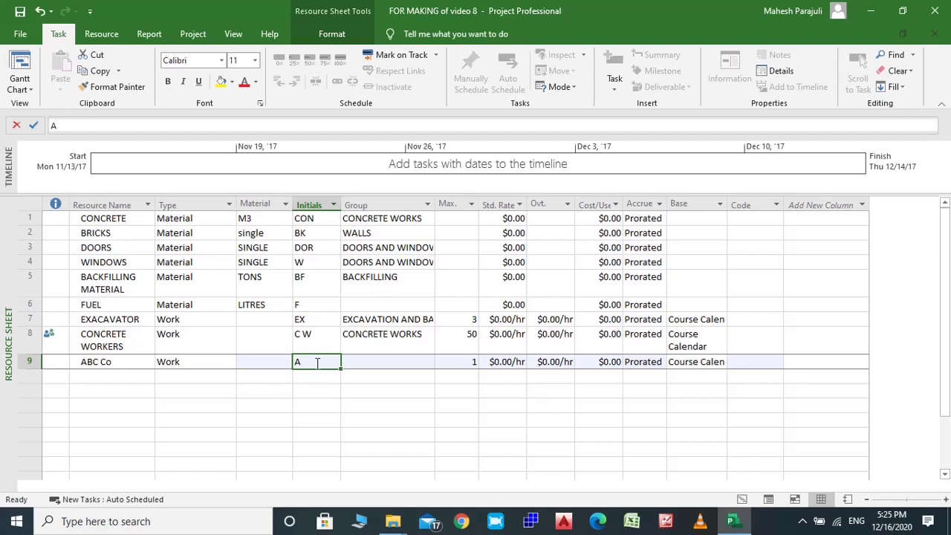
pyautogui.write('ABC')
# Step: Assign ABC Co to the group WALLS and set its maximum units to 35
pyautogui.click(400, 361)
pyautogui.write('WALLS')
pyautogui.press('Tab')
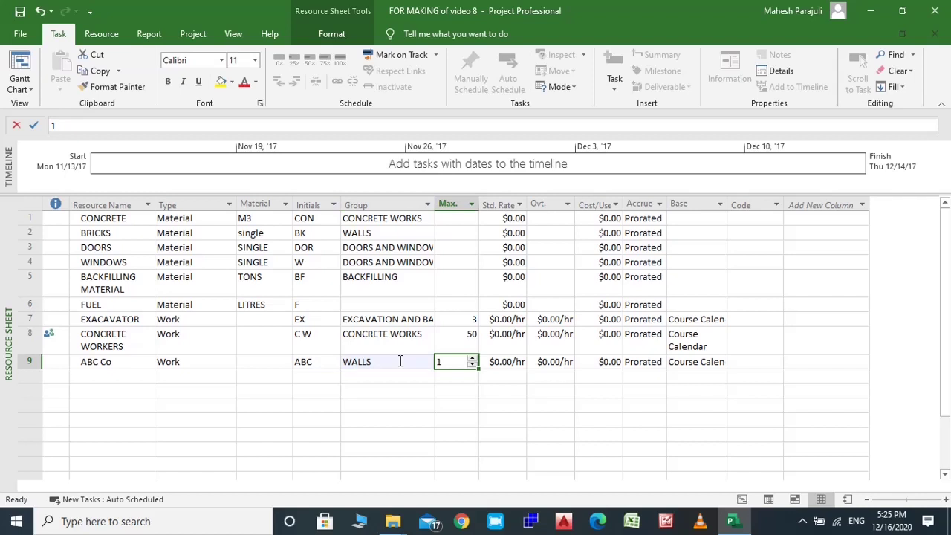
pyautogui.click(450, 367)
pyautogui.write('35')
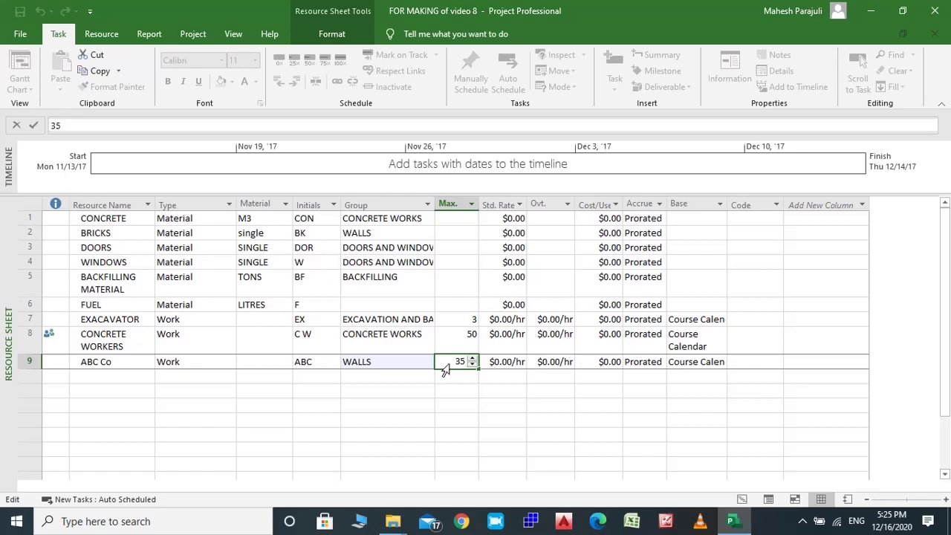
pyautogui.press('Return')
# Step: Add a tenth resource named DEF Co with the initials DEF
pyautogui.press('Left')
pyautogui.press('Left')
pyautogui.press('Left')
pyautogui.press('Left')
pyautogui.press('Left')
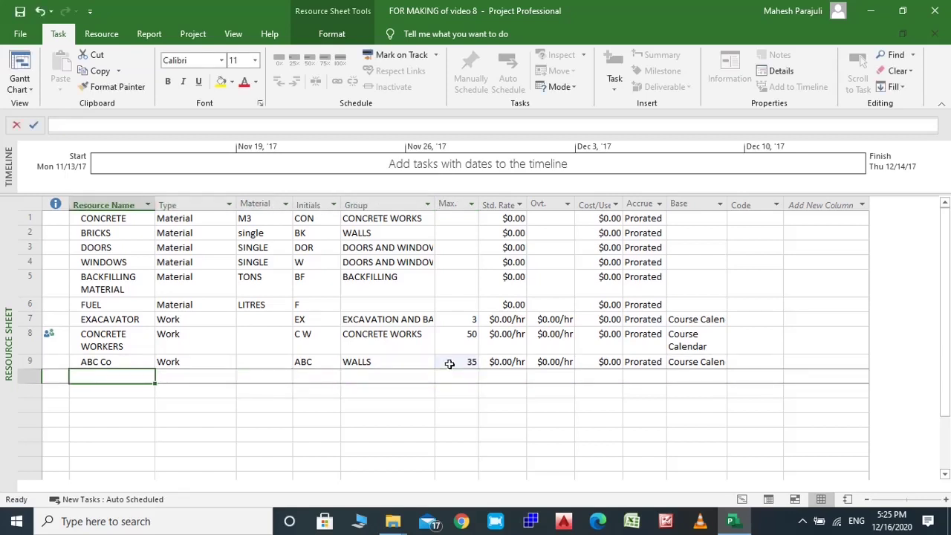
pyautogui.write('do')
pyautogui.press('BackSpace')
pyautogui.press('BackSpace')
pyautogui.press('BackSpace')
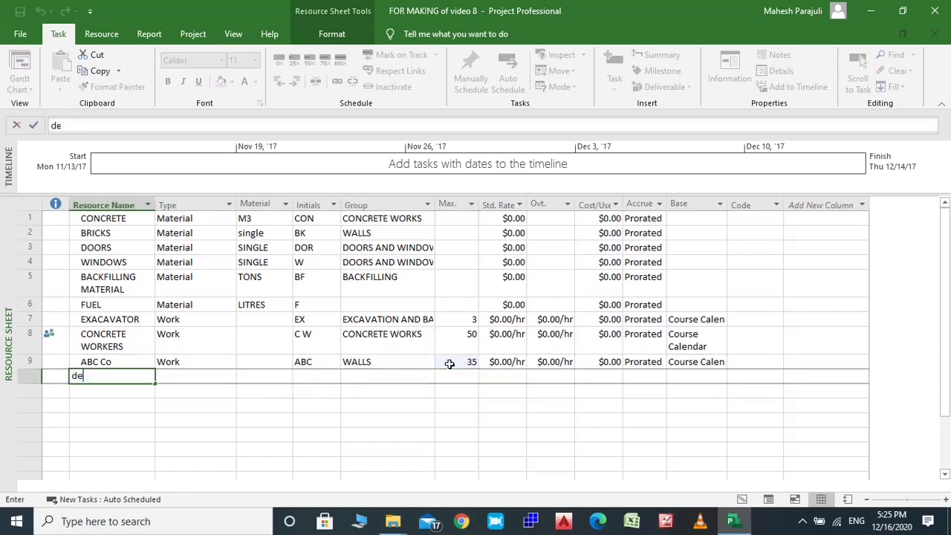
pyautogui.write('DEF Co')
pyautogui.press('Tab')
pyautogui.press('Tab')
pyautogui.press('Tab')
pyautogui.write('DEF')
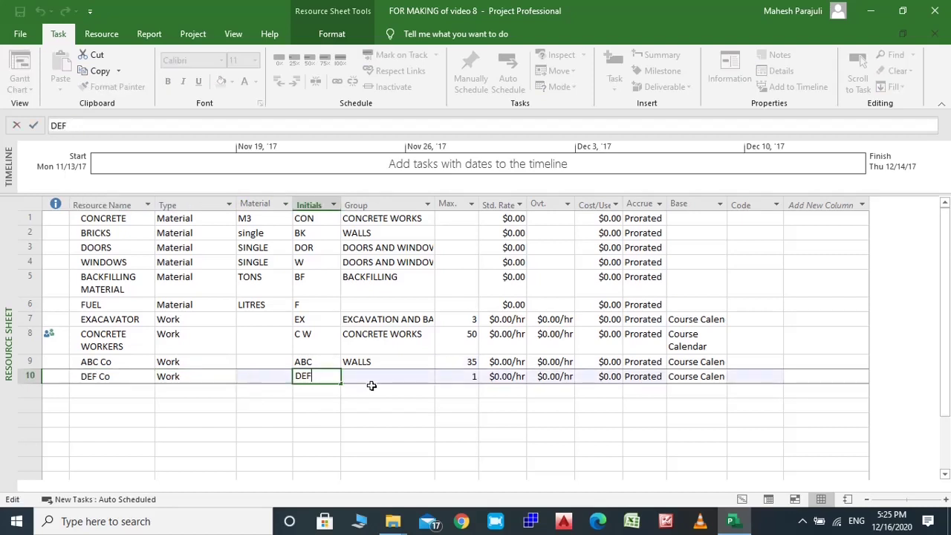
# Step: Assign DEF Co to the group PLASTER WORKS and set its maximum units to 20
pyautogui.click(374, 378)
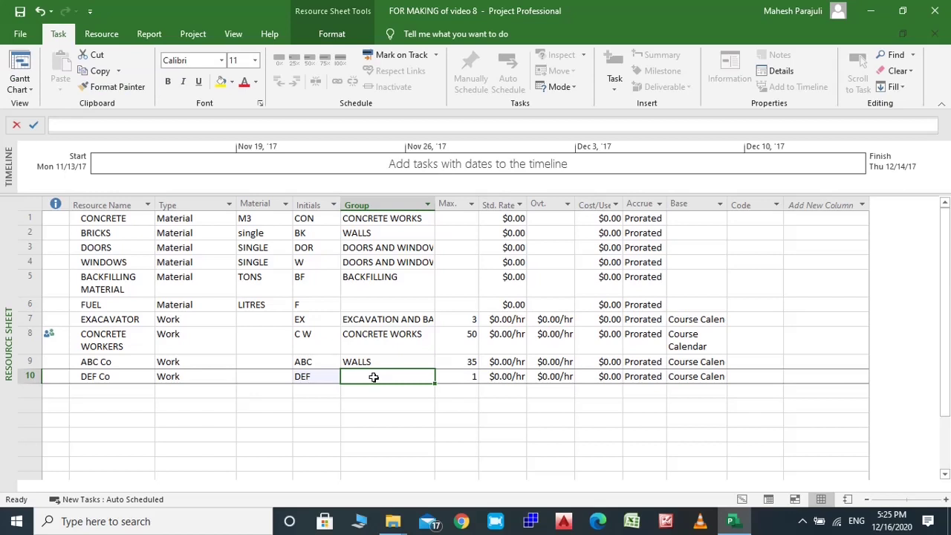
pyautogui.write('PLASTER WORKS')
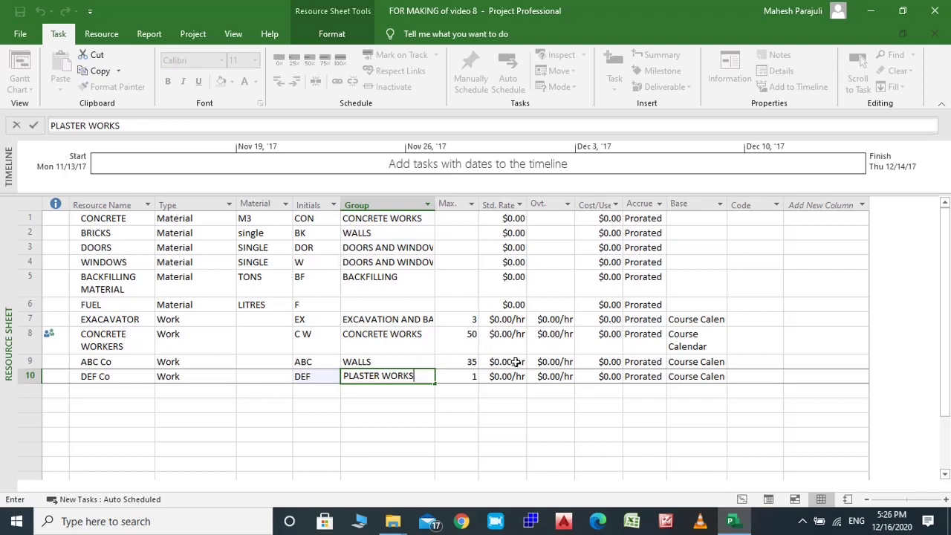
pyautogui.click(460, 379)
pyautogui.write('20')
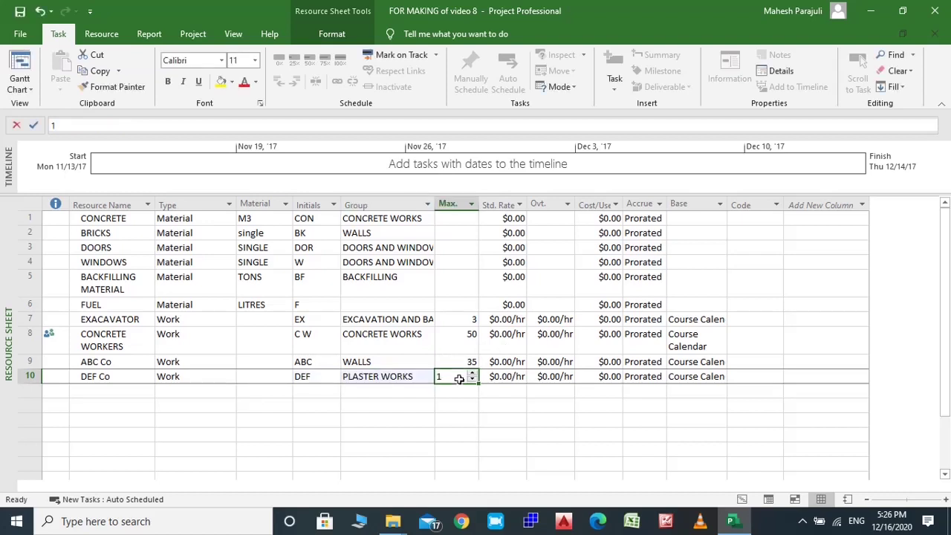
pyautogui.press('Return')
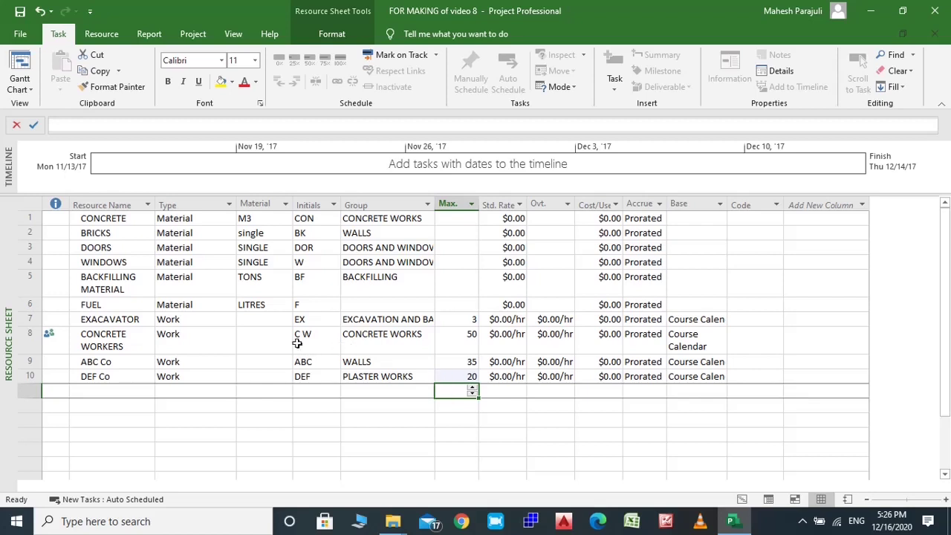
# Step: Set Saturday as nonworking time in the default work week of the DEF Co resource calendar
pyautogui.doubleClick(40, 380)
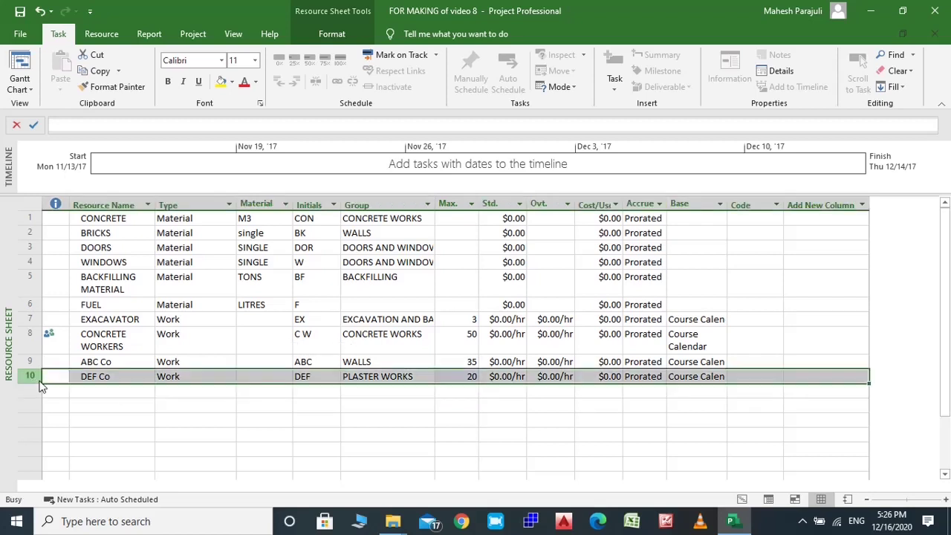
pyautogui.click(648, 392)
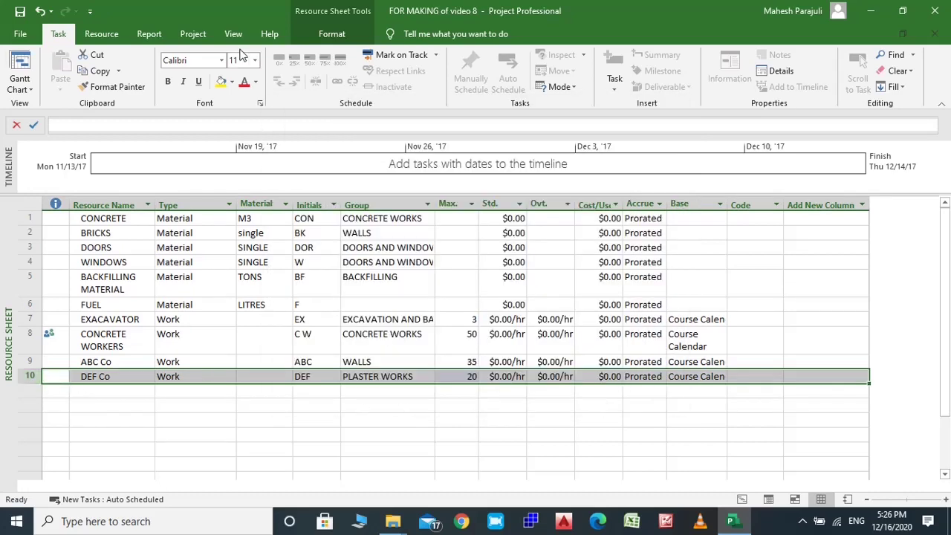
pyautogui.click(193, 33)
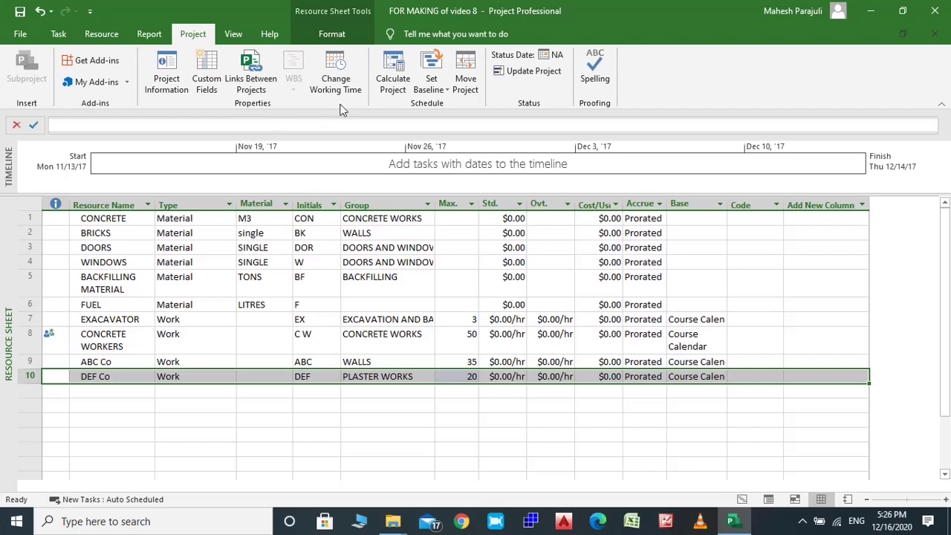
pyautogui.click(336, 75)
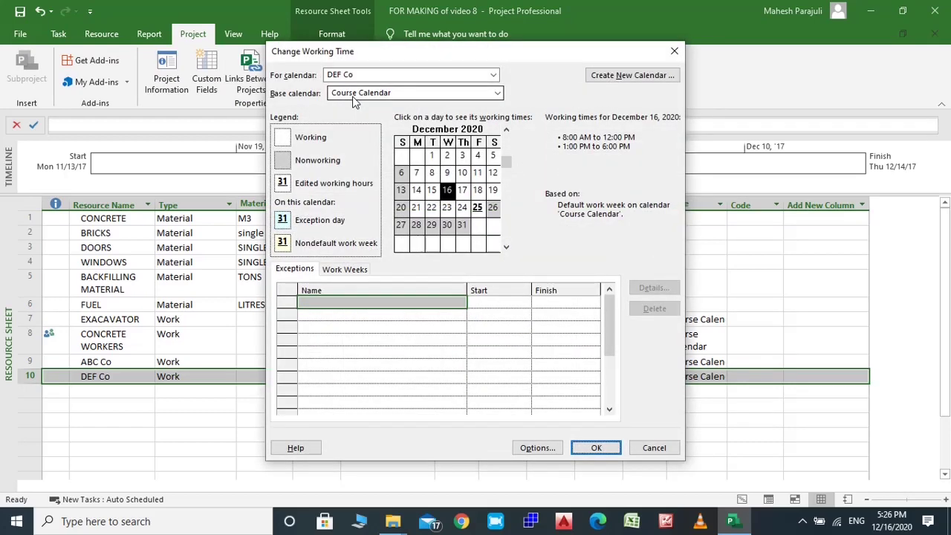
pyautogui.click(347, 270)
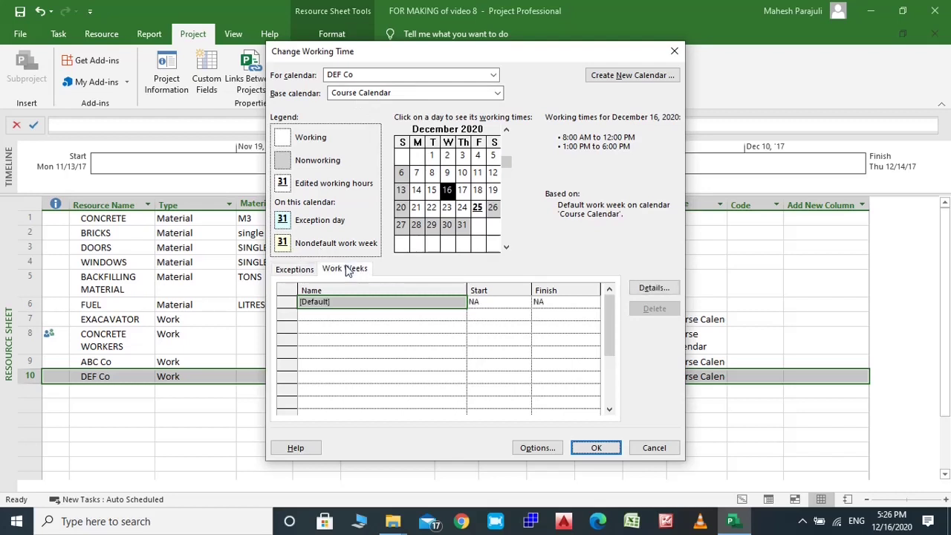
pyautogui.click(647, 291)
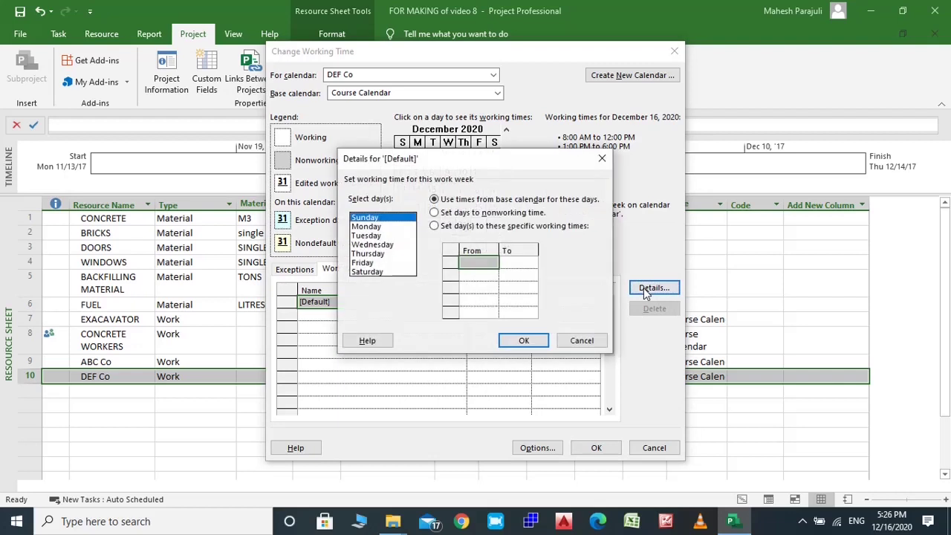
pyautogui.click(379, 272)
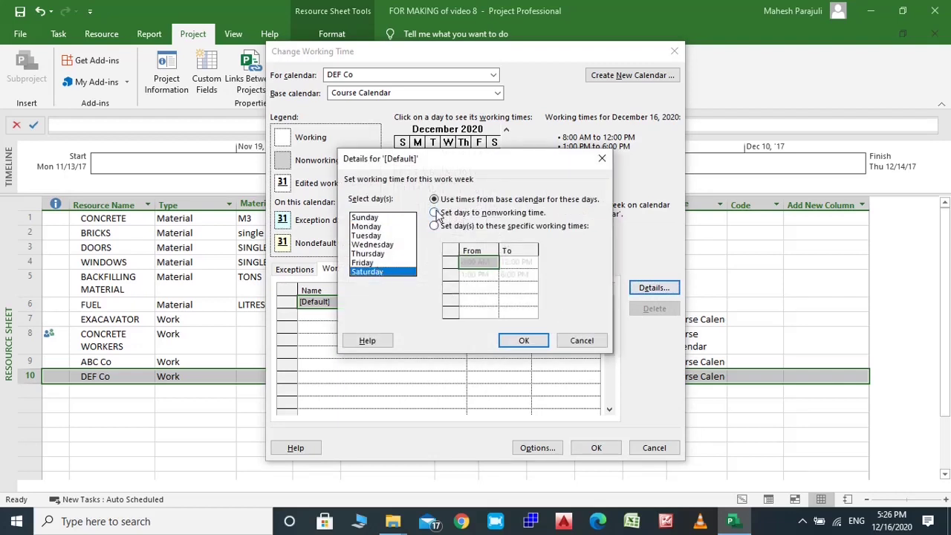
pyautogui.click(448, 214)
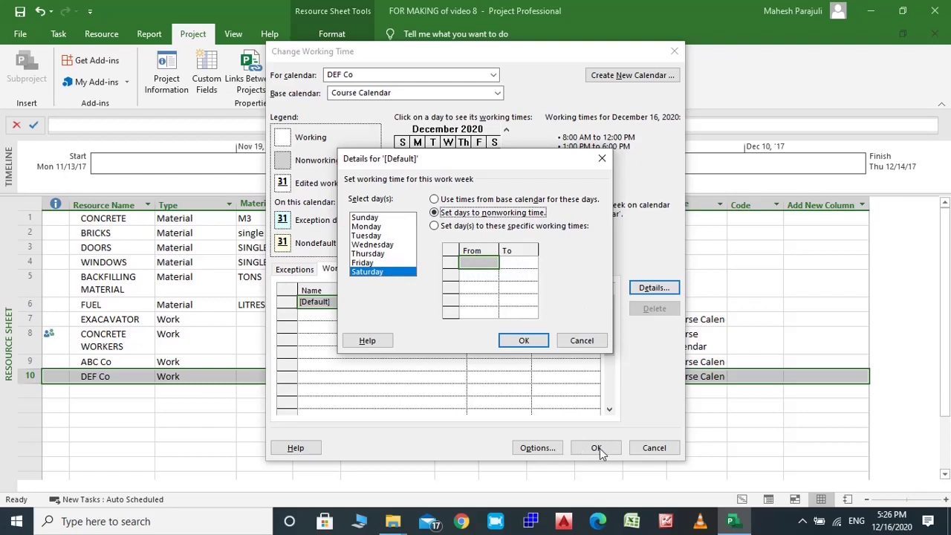
pyautogui.click(523, 341)
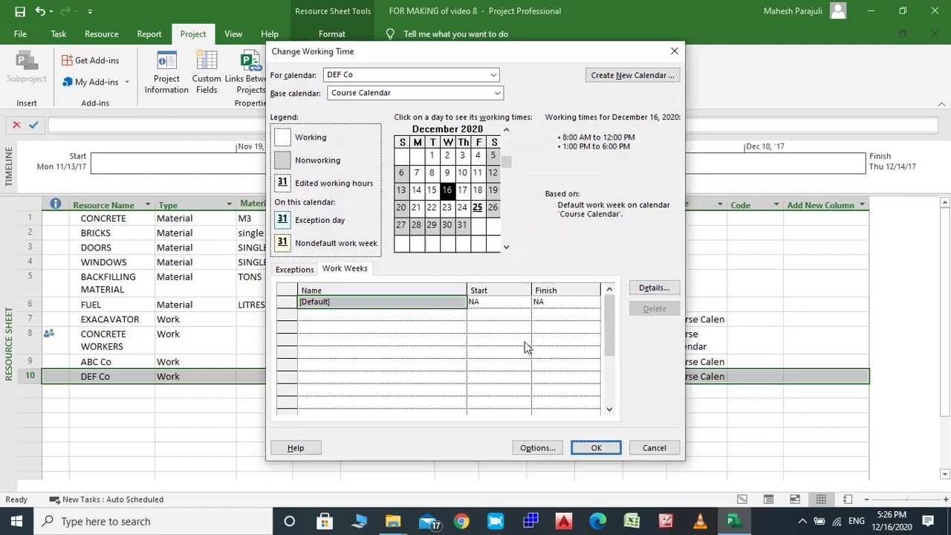
pyautogui.click(597, 453)
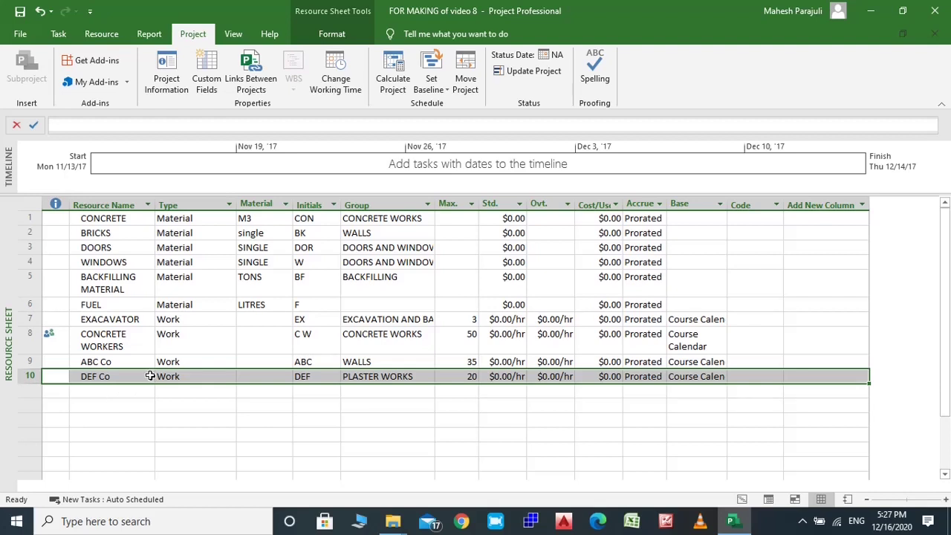
# Step: Add an eleventh resource named PAINT Co of type Work with the initials PNT
pyautogui.click(91, 396)
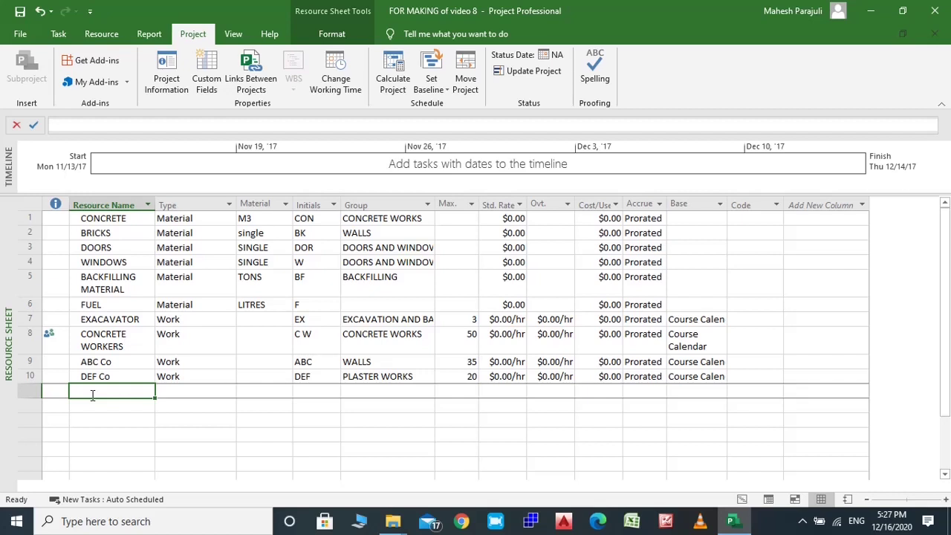
pyautogui.write('PAINT Co')
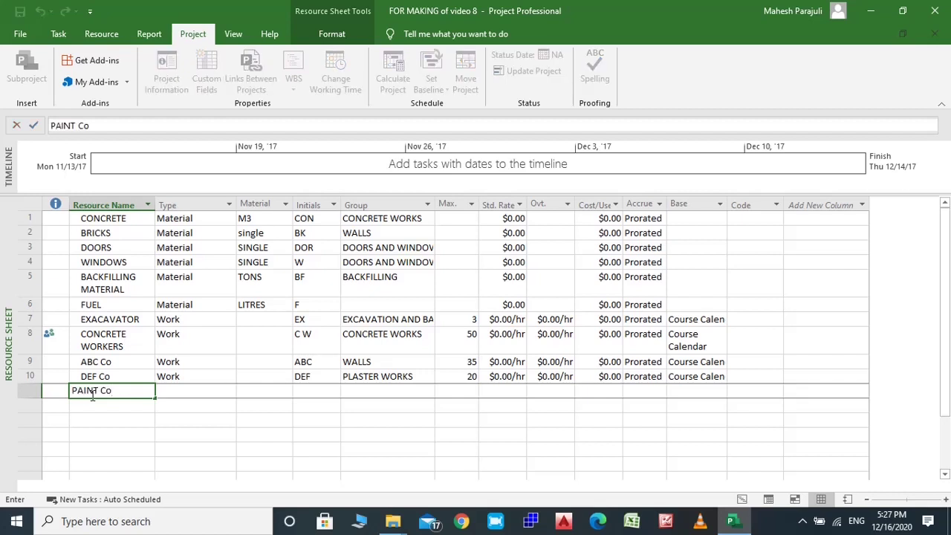
pyautogui.press('Tab')
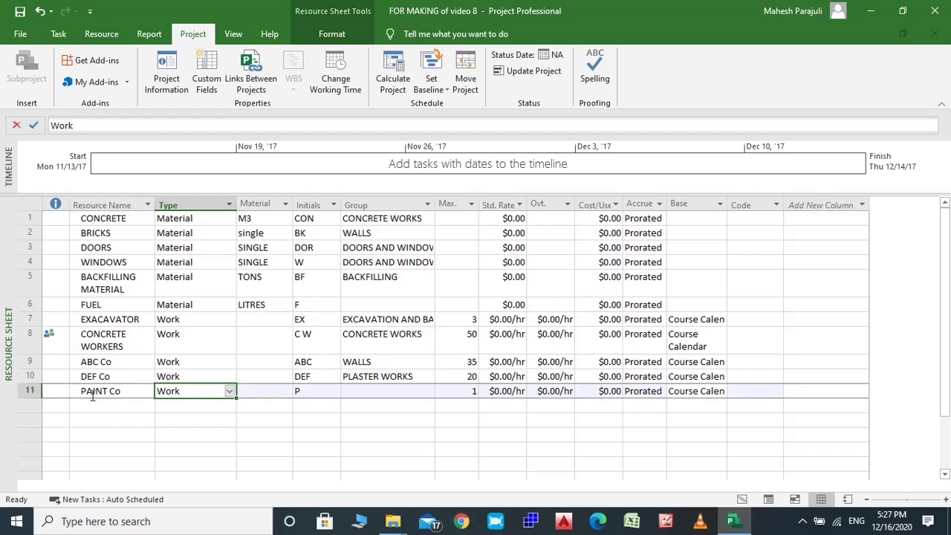
pyautogui.press('Tab')
pyautogui.press('Tab')
pyautogui.write('PNT')
# Step: Assign PAINT Co to the group PAINTING WORKS and set its maximum units to 25
pyautogui.press('Tab')
pyautogui.write('PAINTING WORKS')
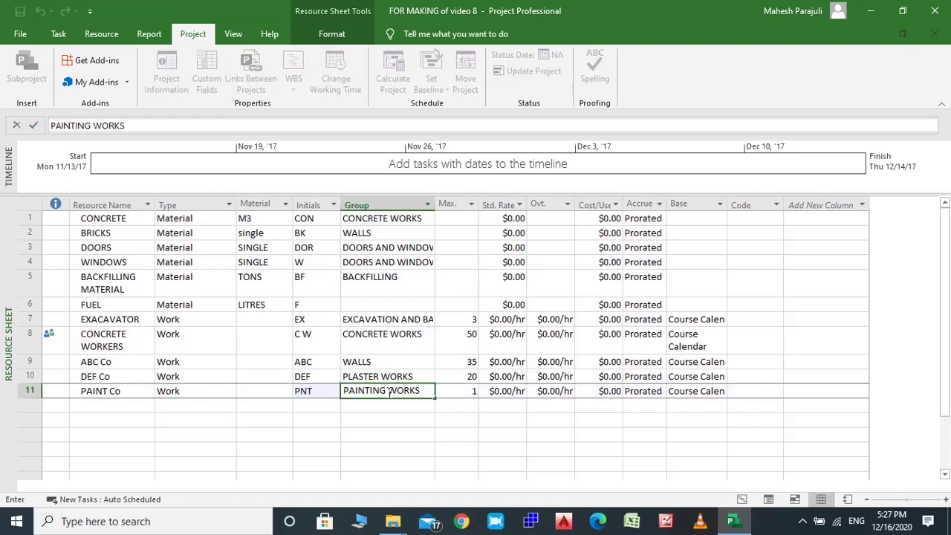
pyautogui.click(474, 397)
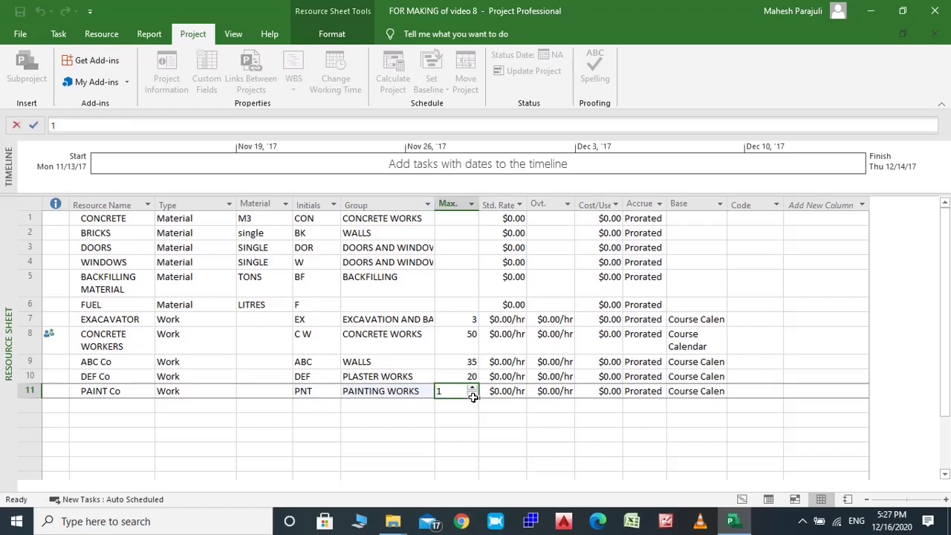
pyautogui.write('25')
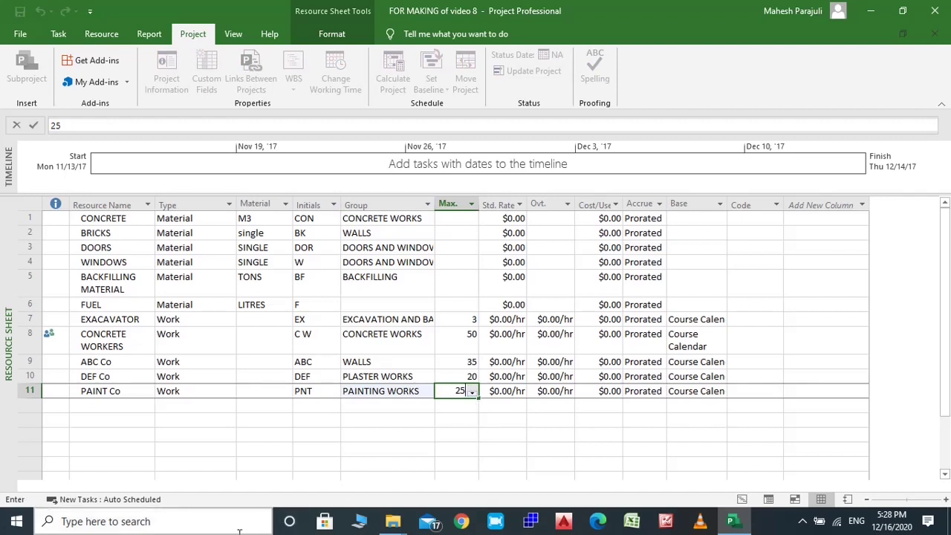
# Step: Create a new base calendar named PAINTER CALENDAR as a copy of Course Calendar
pyautogui.click(30, 390)
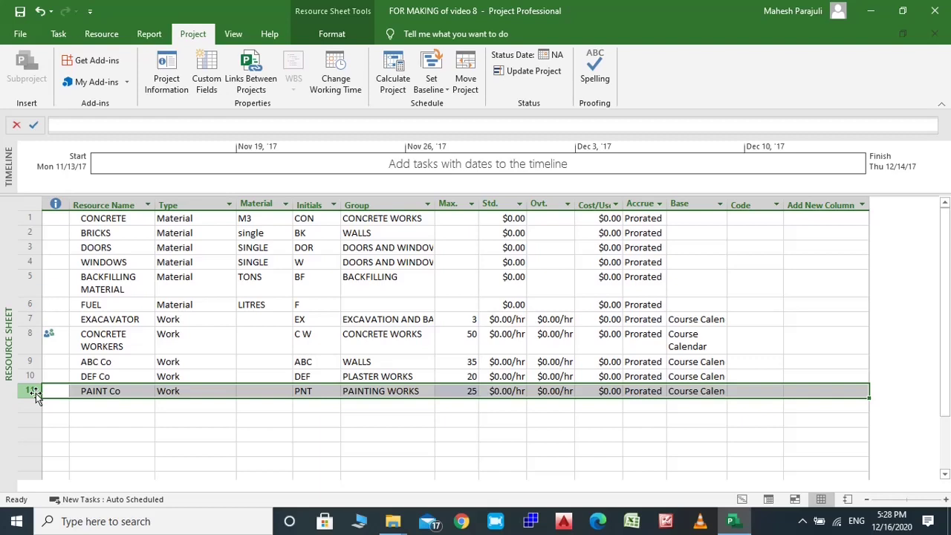
pyautogui.click(341, 80)
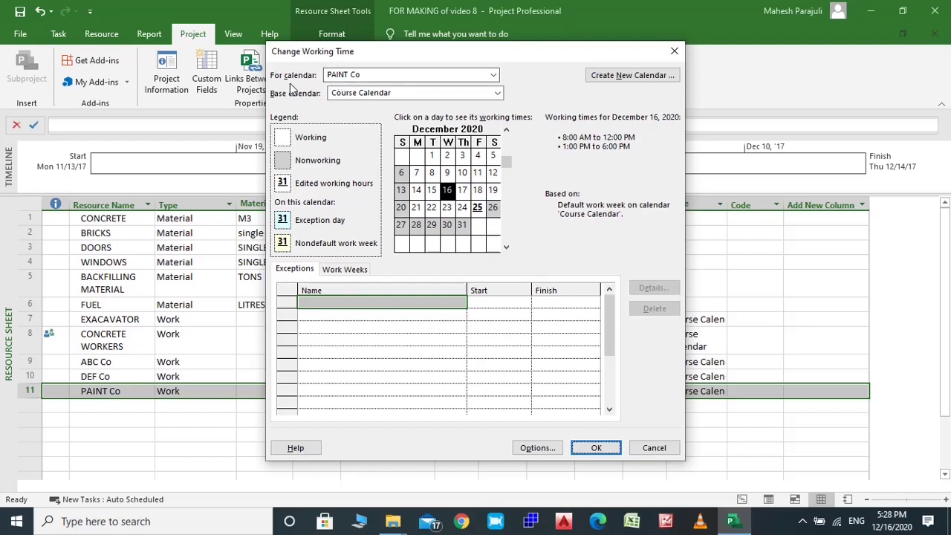
pyautogui.click(632, 77)
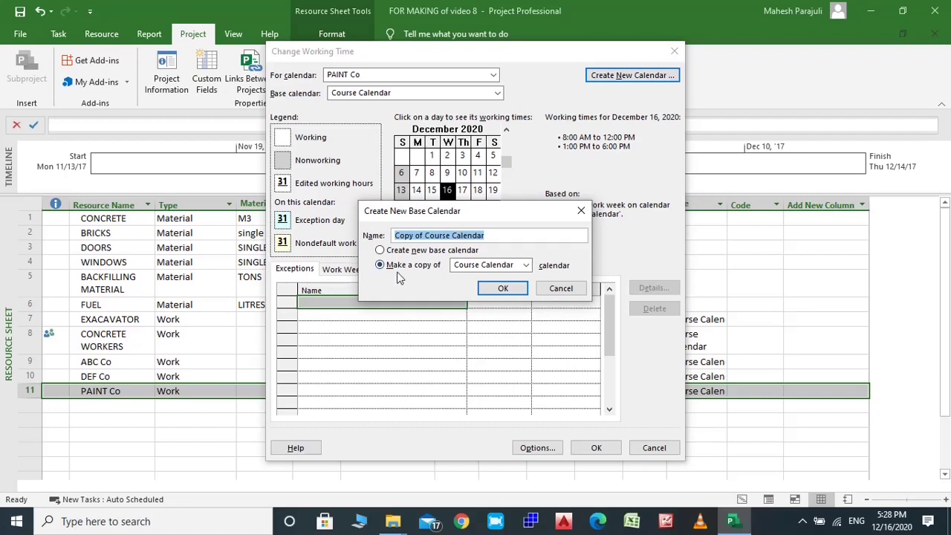
pyautogui.click(535, 237)
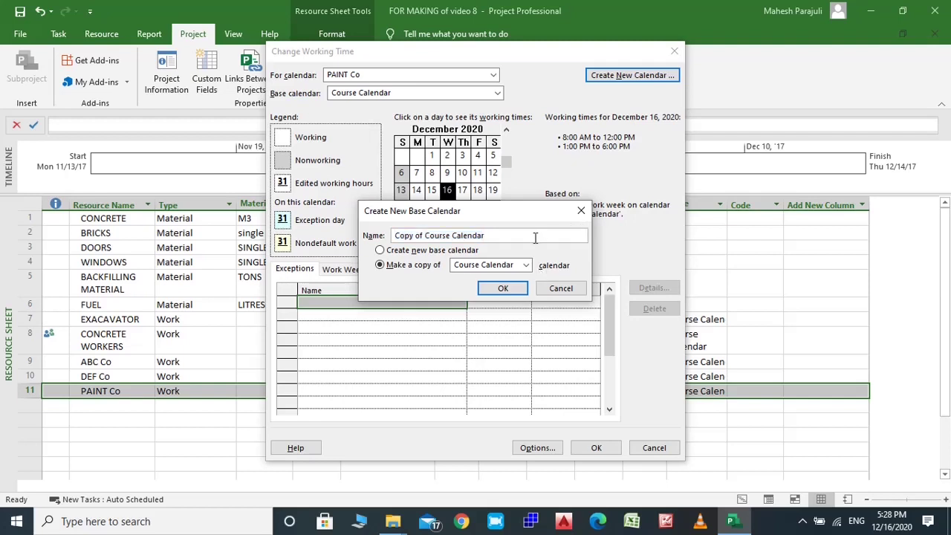
pyautogui.press('BackSpace')
pyautogui.press('BackSpace')
pyautogui.press('BackSpace')
pyautogui.press('BackSpace')
pyautogui.press('BackSpace')
pyautogui.press('BackSpace')
pyautogui.press('BackSpace')
pyautogui.press('BackSpace')
pyautogui.press('BackSpace')
pyautogui.press('BackSpace')
pyautogui.press('BackSpace')
pyautogui.press('BackSpace')
pyautogui.press('BackSpace')
pyautogui.press('BackSpace')
pyautogui.press('BackSpace')
pyautogui.press('BackSpace')
pyautogui.press('BackSpace')
pyautogui.press('BackSpace')
pyautogui.press('BackSpace')
pyautogui.press('BackSpace')
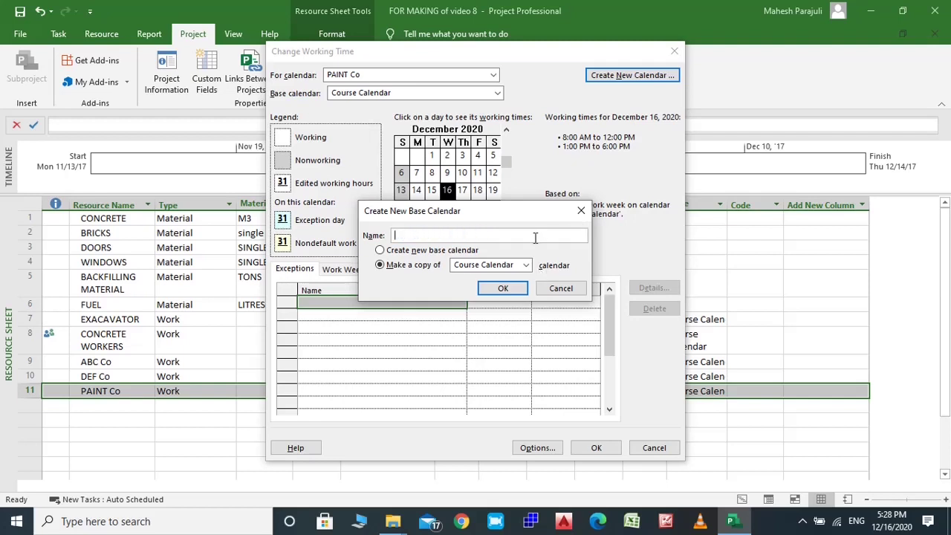
pyautogui.write('PAINTER CALENDAR')
pyautogui.click(504, 288)
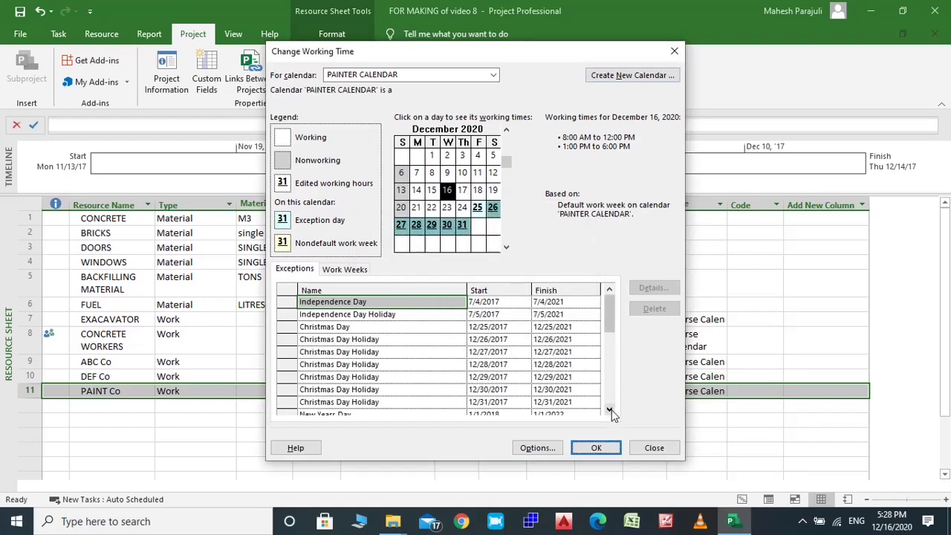
# Step: Add an exception named CHURCH DAY on 12/16/2020 below New Years Day in PAINTER CALENDAR
pyautogui.scroll(-6, 610, 411)
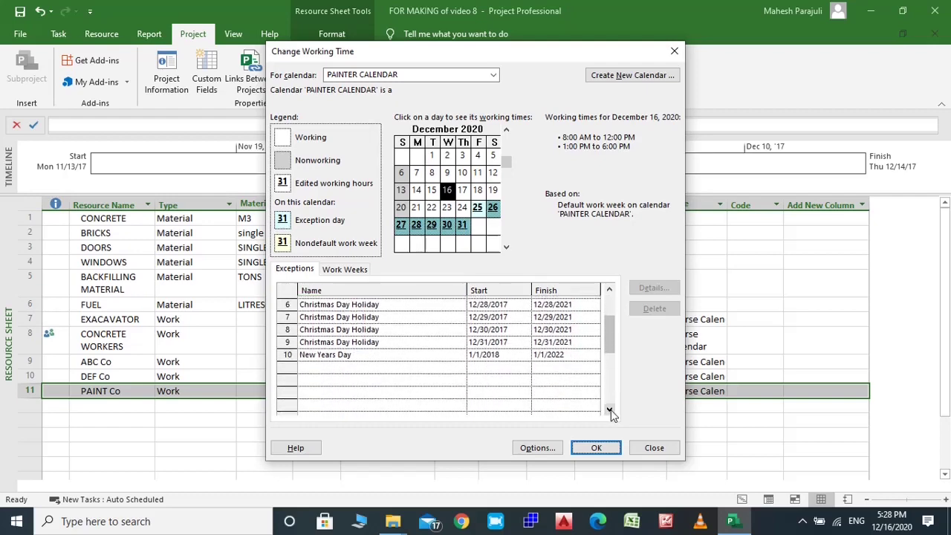
pyautogui.click(371, 351)
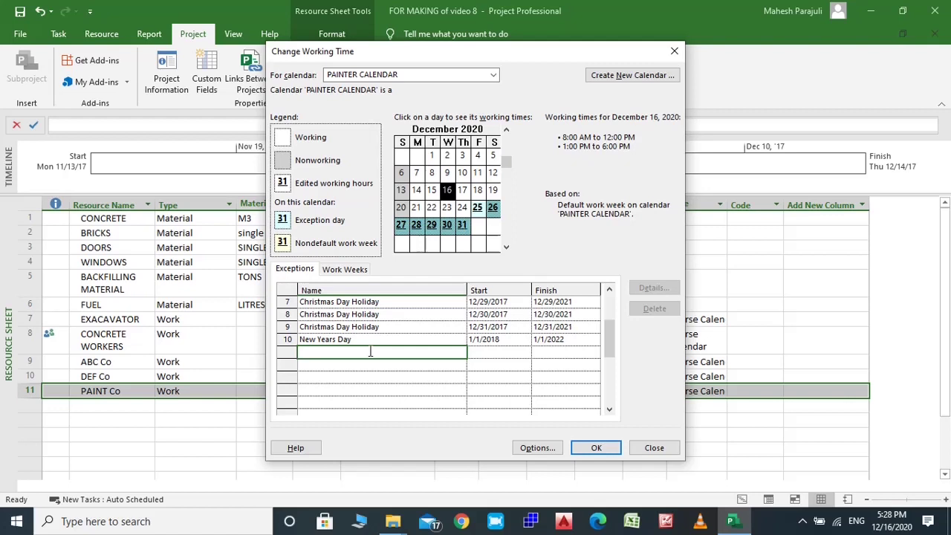
pyautogui.write('CHURCH DAY')
pyautogui.click(498, 352)
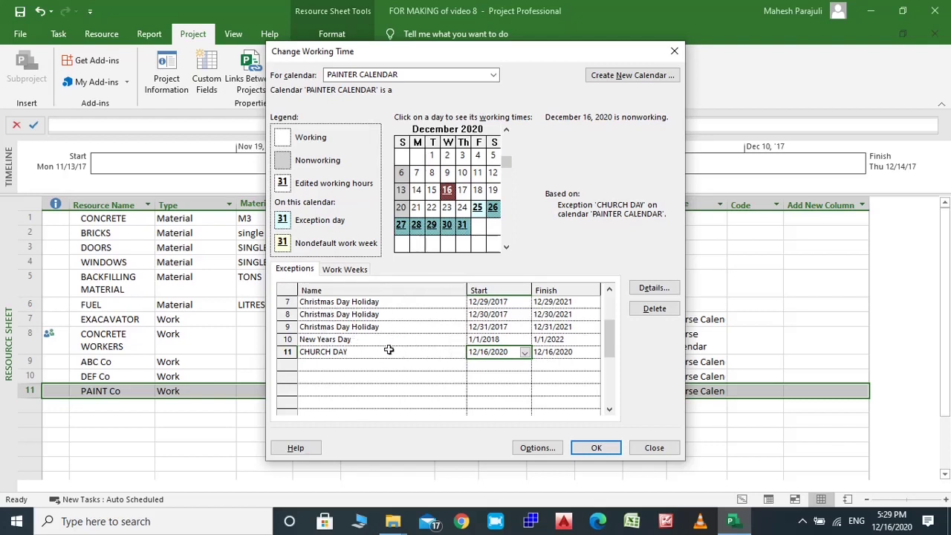
# Step: Make the CHURCH DAY exception recur yearly, ending after 5 occurrences, and save the working time changes
pyautogui.click(649, 294)
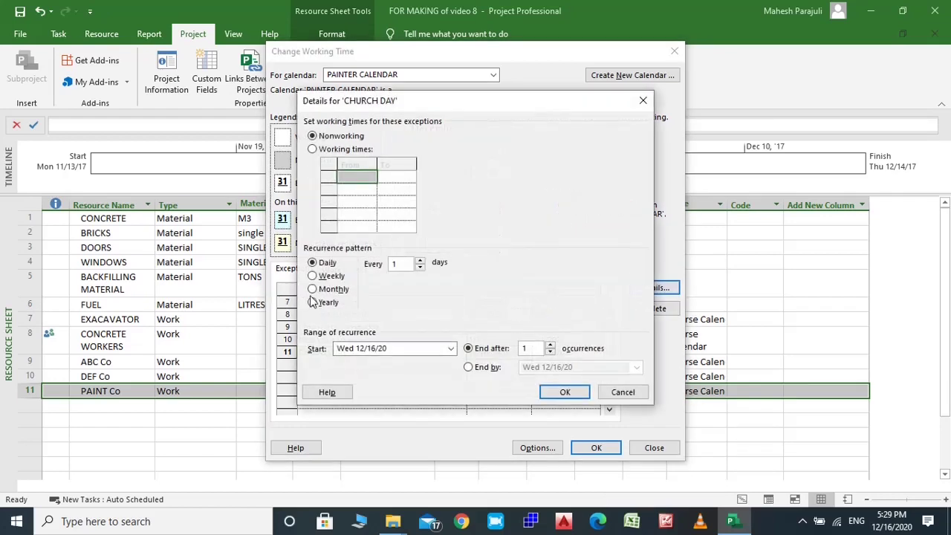
pyautogui.click(315, 303)
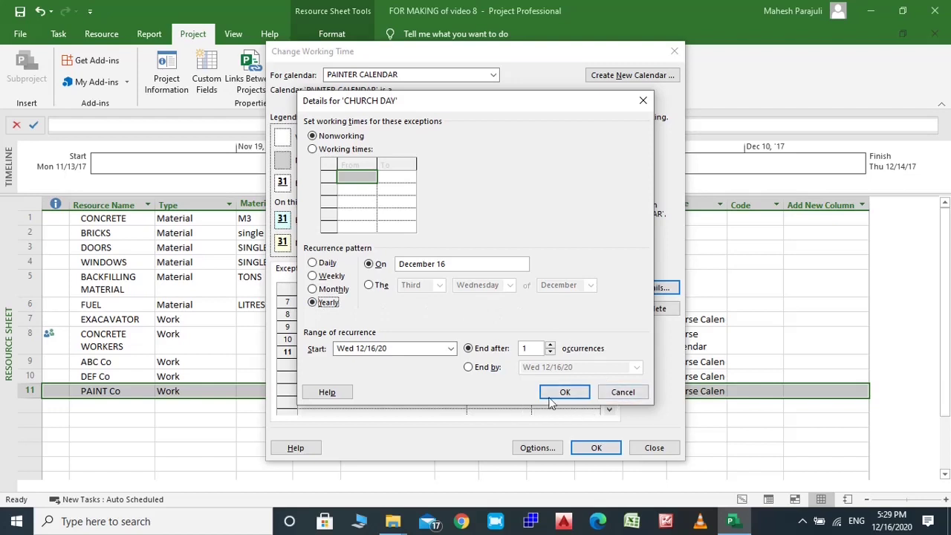
pyautogui.click(537, 350)
pyautogui.press('BackSpace')
pyautogui.write('5')
pyautogui.click(565, 394)
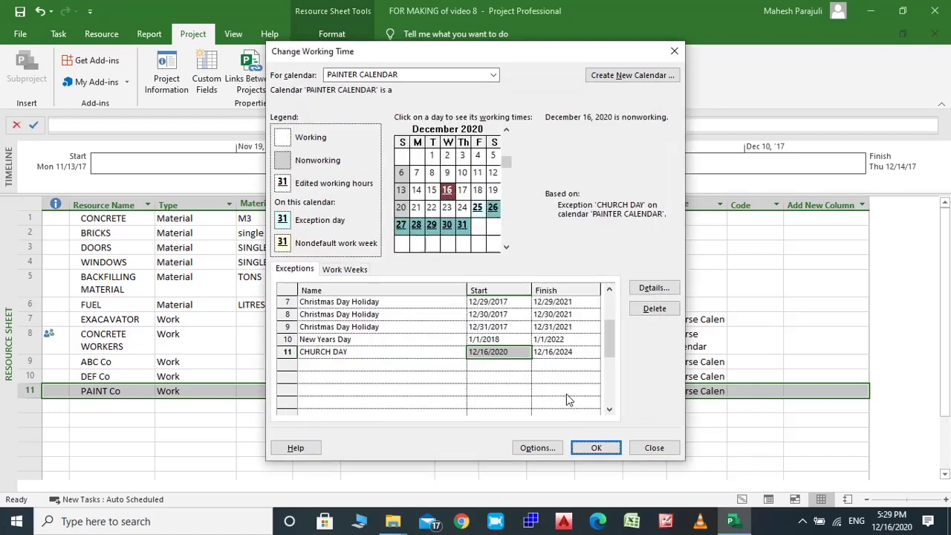
pyautogui.click(598, 448)
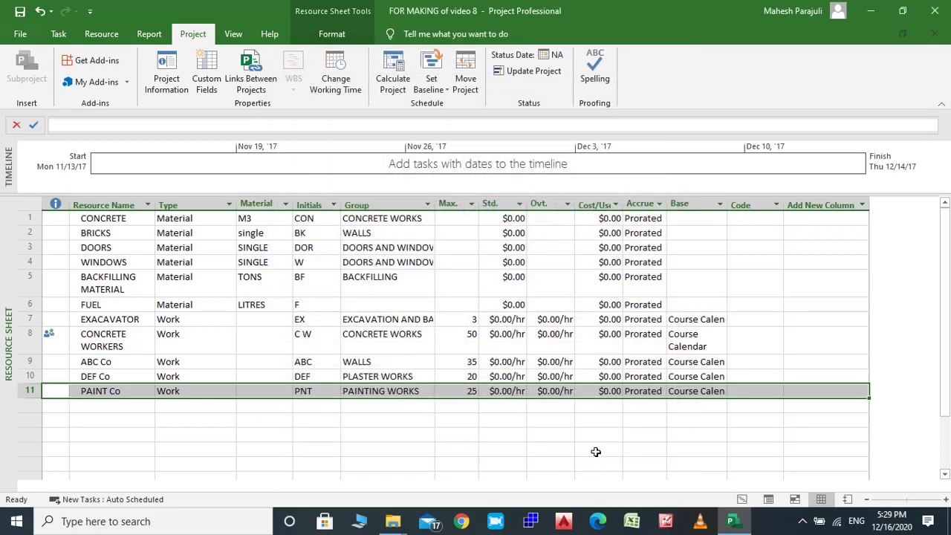
# Step: Assign PAINTER CALENDAR as the base calendar of PAINT Co
pyautogui.click(689, 393)
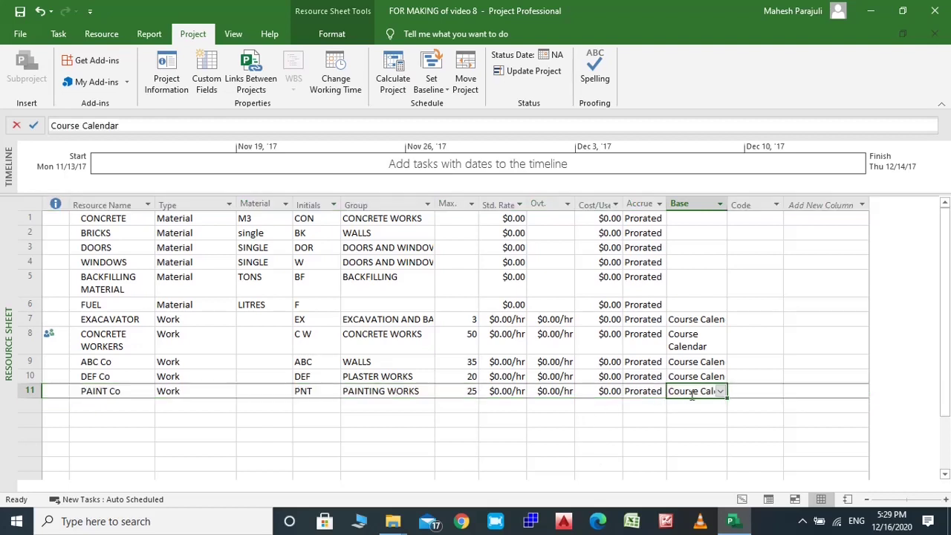
pyautogui.click(720, 391)
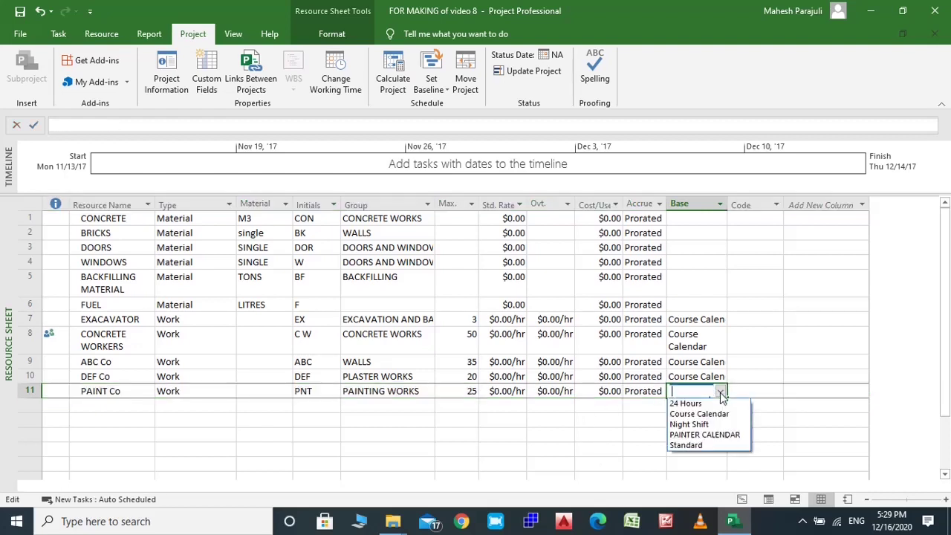
pyautogui.click(716, 436)
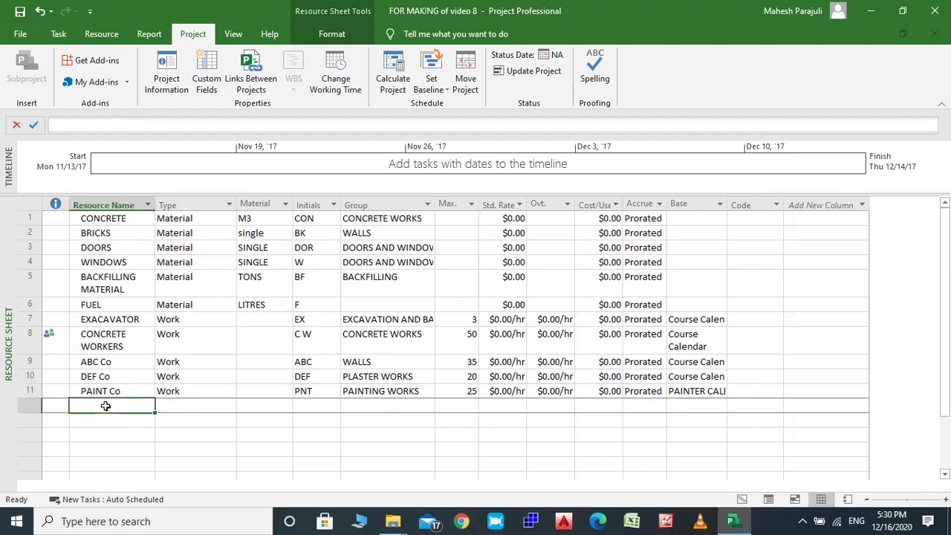
# Step: Add a work resource named D&W below PAINT Co and set its initials to DW
pyautogui.click(107, 405)
pyautogui.write('D')
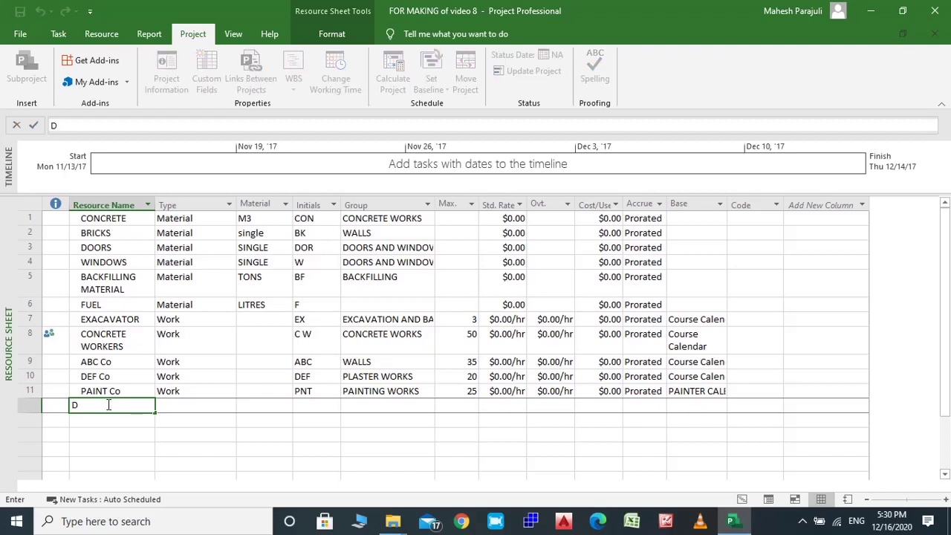
pyautogui.write('&W')
pyautogui.click(194, 408)
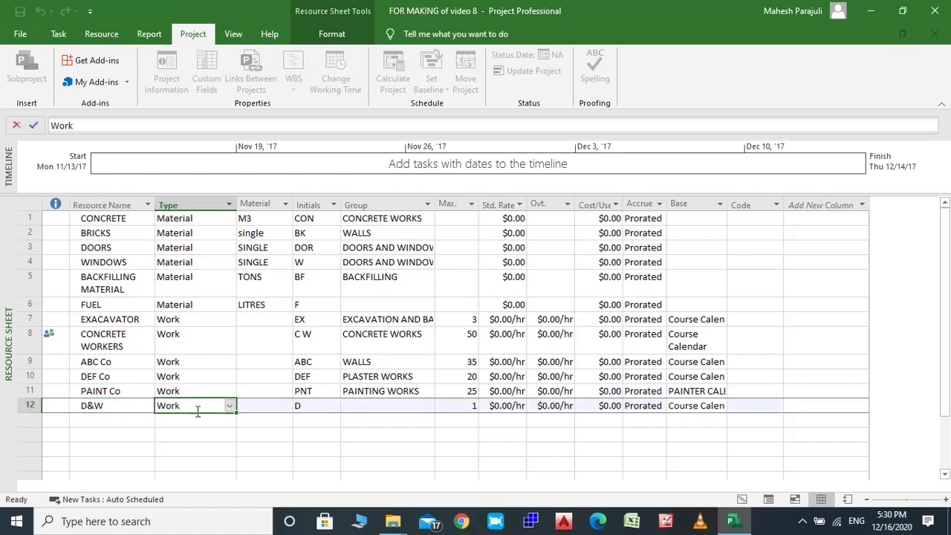
pyautogui.click(306, 408)
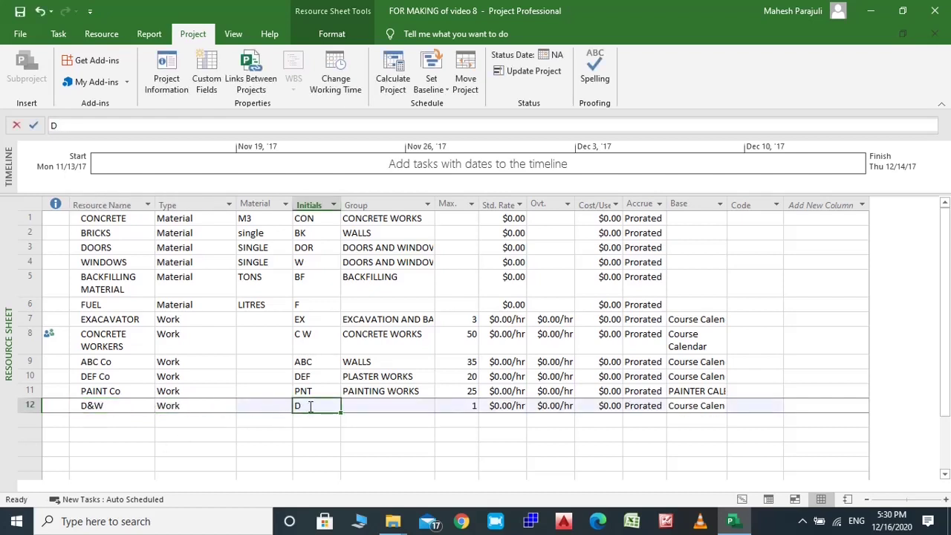
pyautogui.click(307, 407)
pyautogui.write('W')
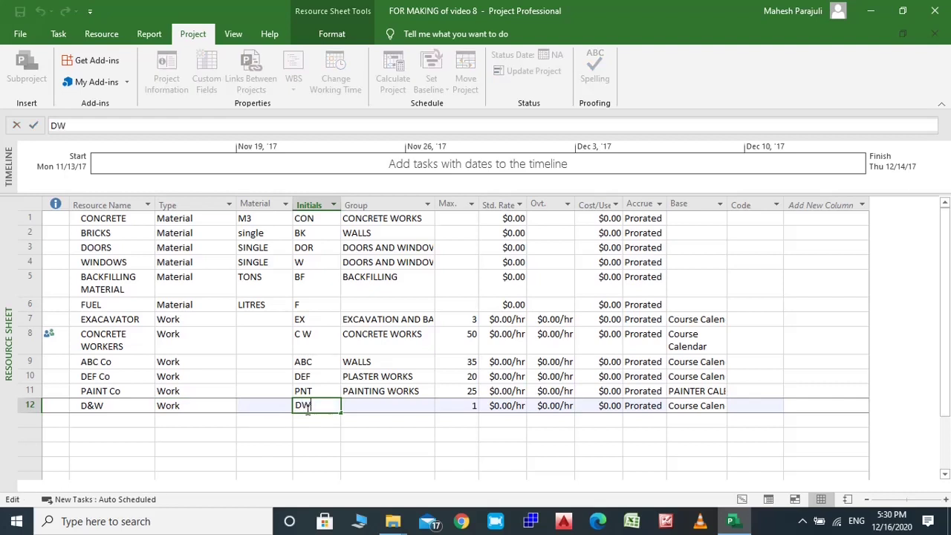
# Step: Assign D&W to the DOORS AND WINDOWS group and set its maximum units to 10
pyautogui.click(357, 409)
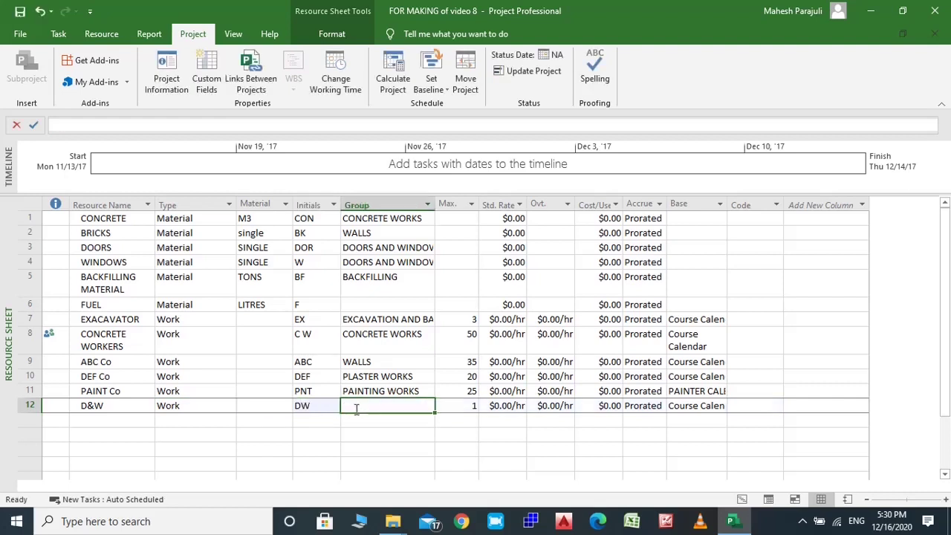
pyautogui.write('DOORS AND WINDOWS')
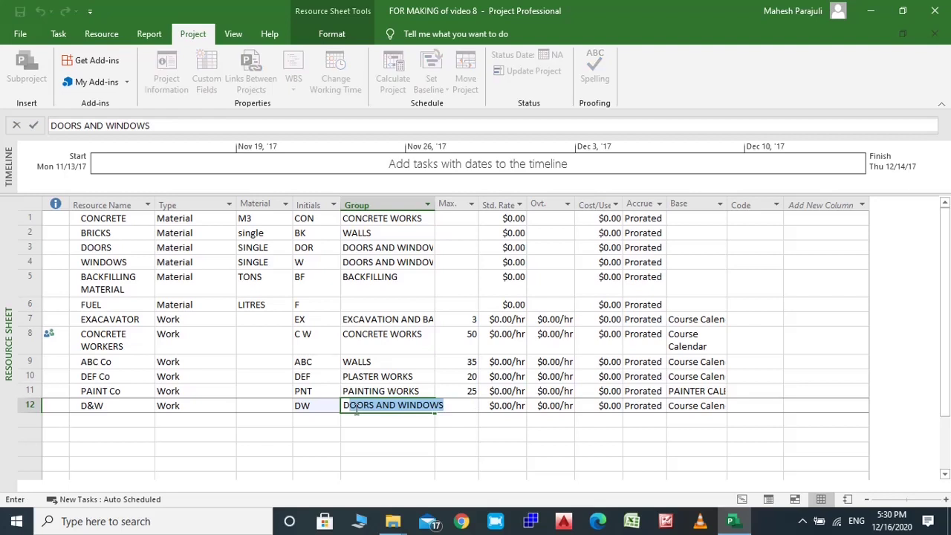
pyautogui.press('Return')
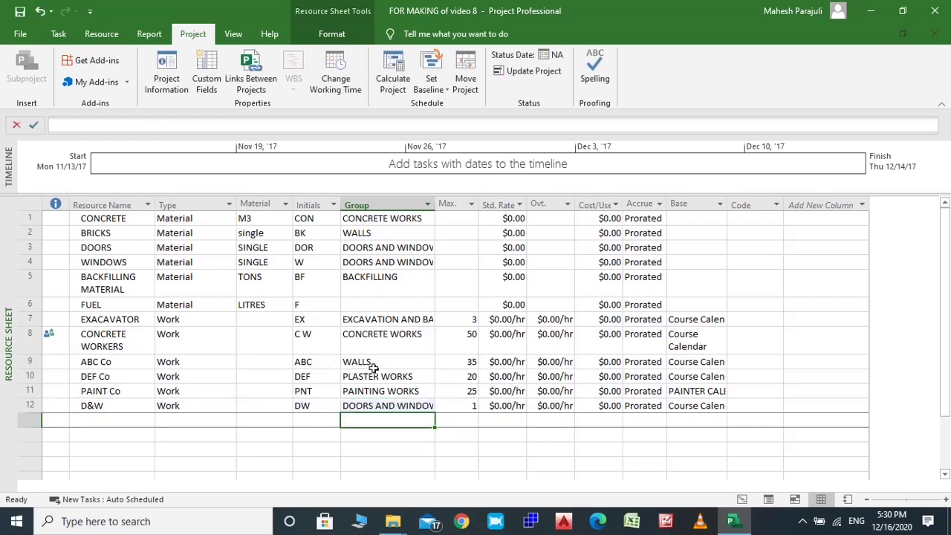
pyautogui.click(450, 407)
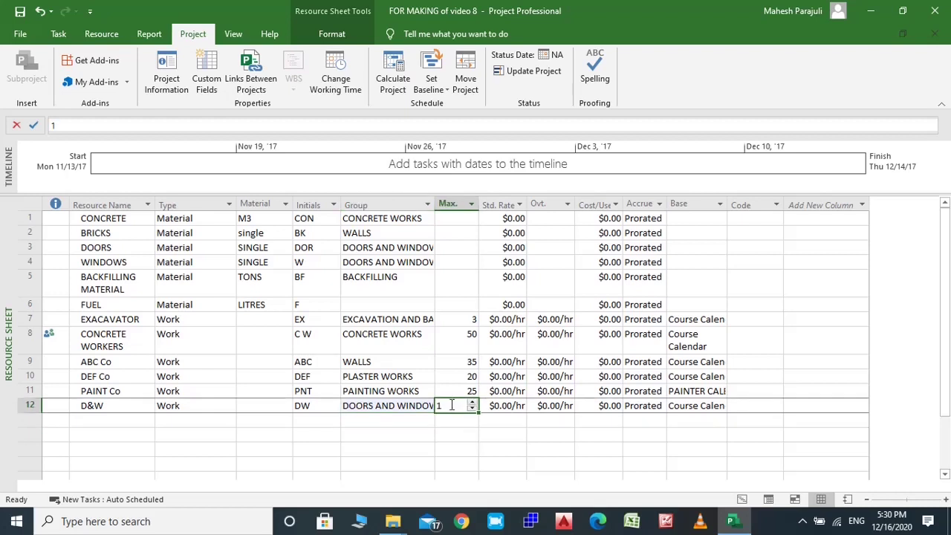
pyautogui.click(451, 405)
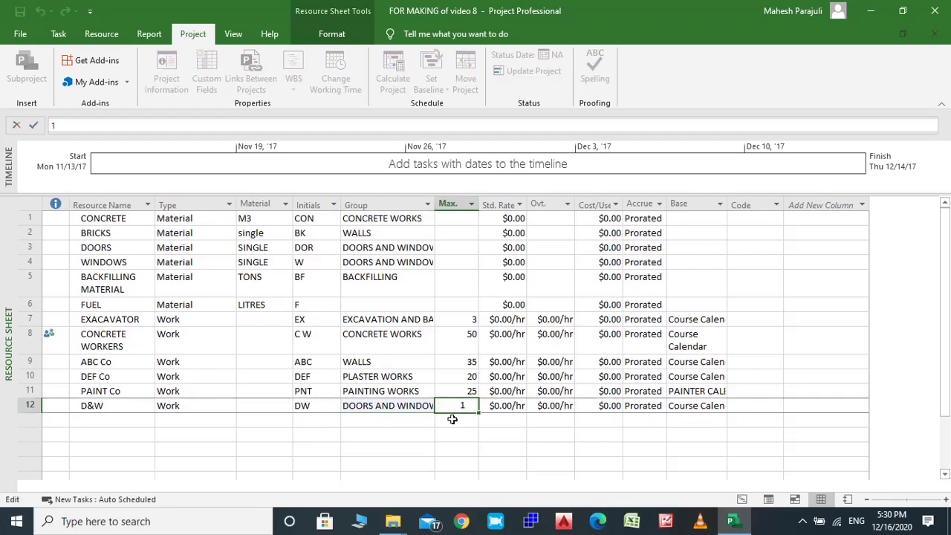
pyautogui.write('0')
pyautogui.press('Return')
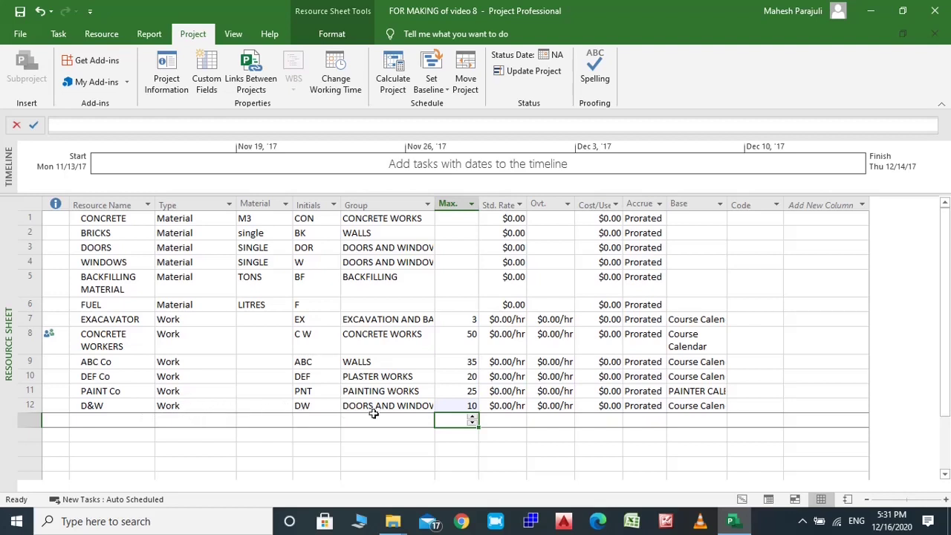
# Step: Open the resource information for D&W and end its first availability period on 12/16/2020
pyautogui.click(126, 410)
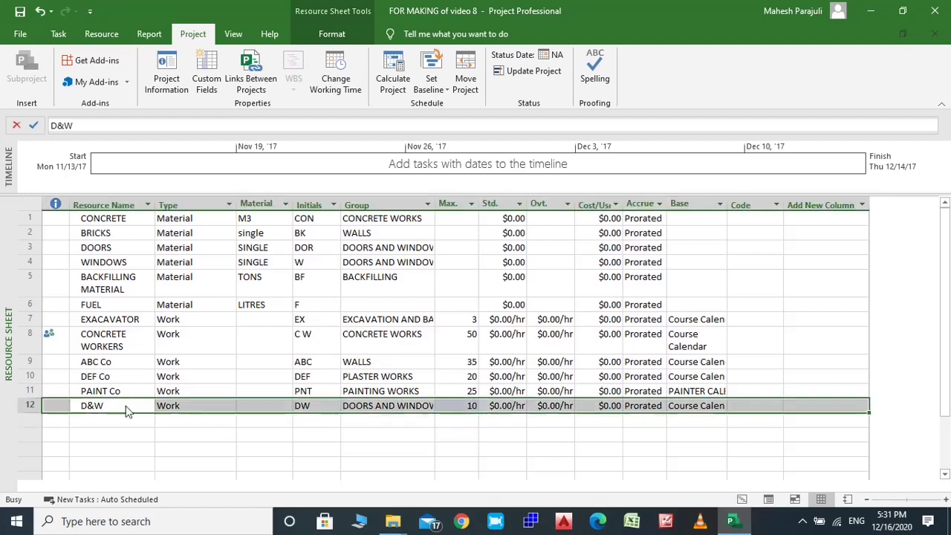
pyautogui.doubleClick(127, 410)
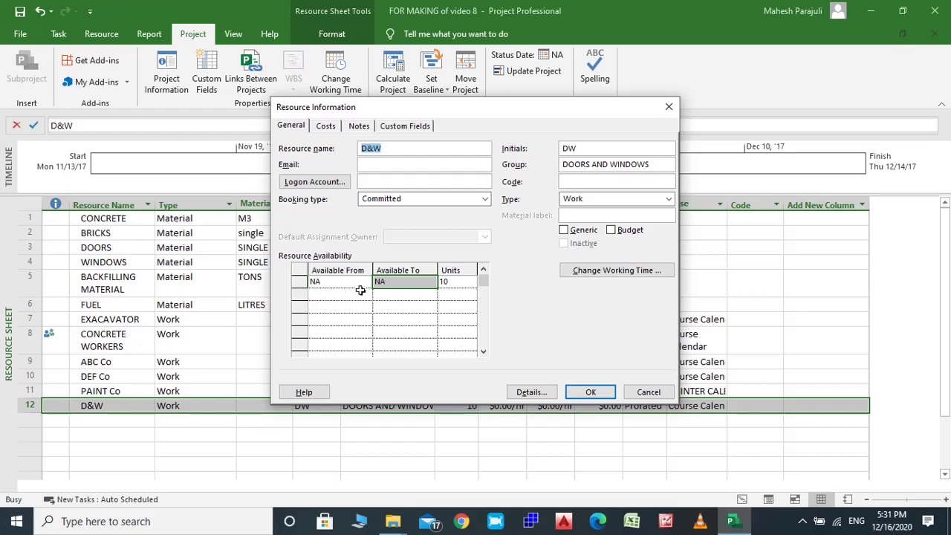
pyautogui.click(413, 282)
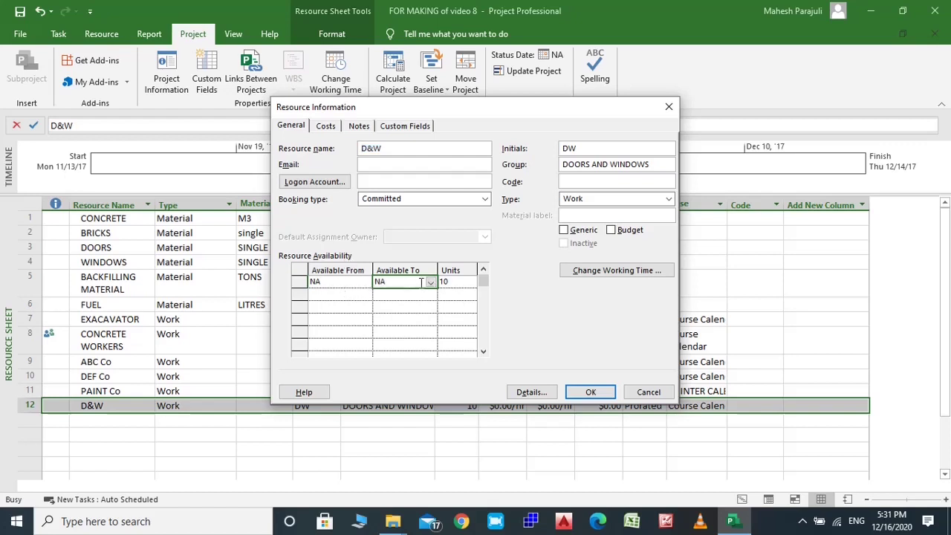
pyautogui.click(430, 283)
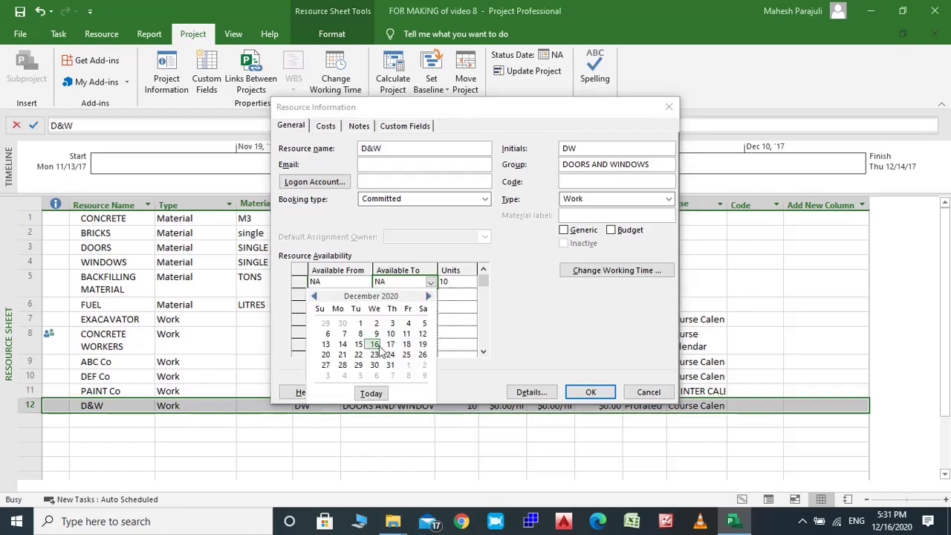
pyautogui.click(372, 394)
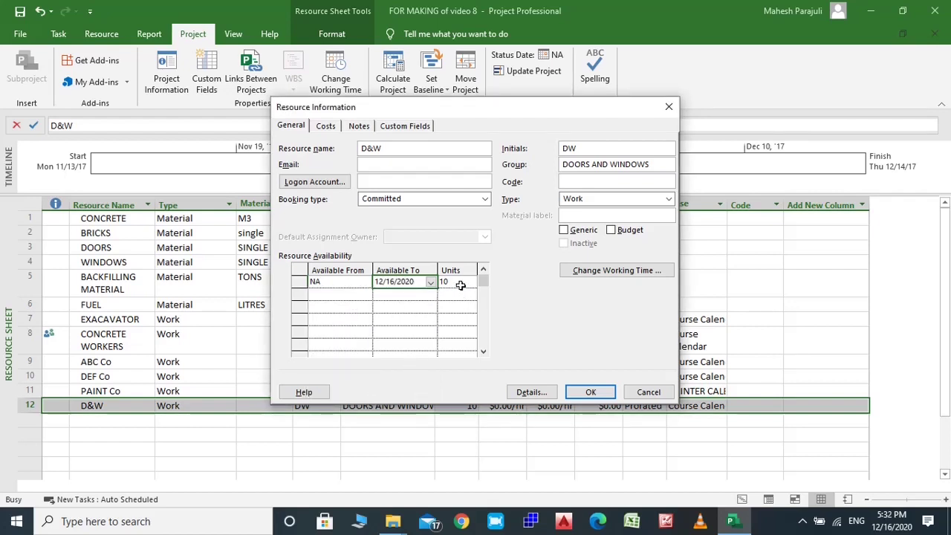
# Step: Add a second availability period for D&W from 12/17/2020 to 12/24/2020 with 7 units
pyautogui.click(350, 297)
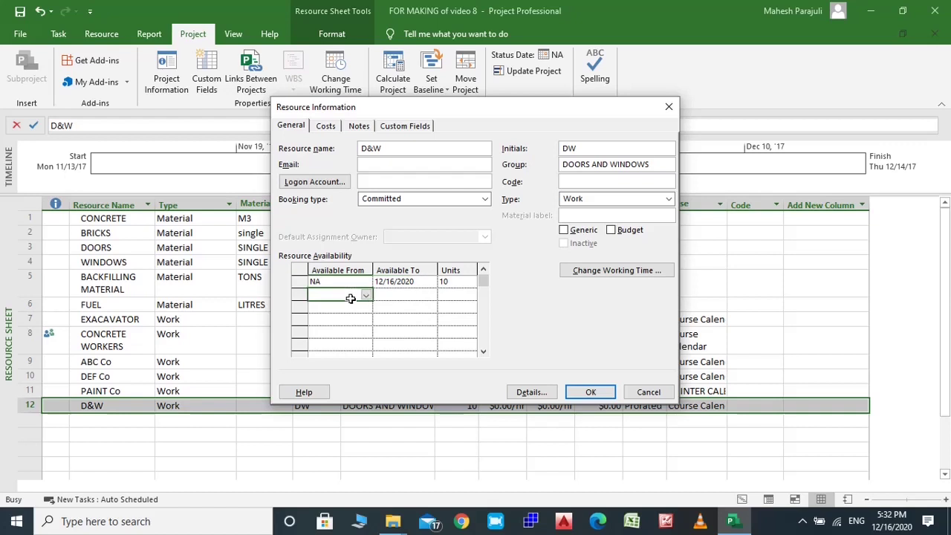
pyautogui.write('12/17/2020')
pyautogui.click(423, 296)
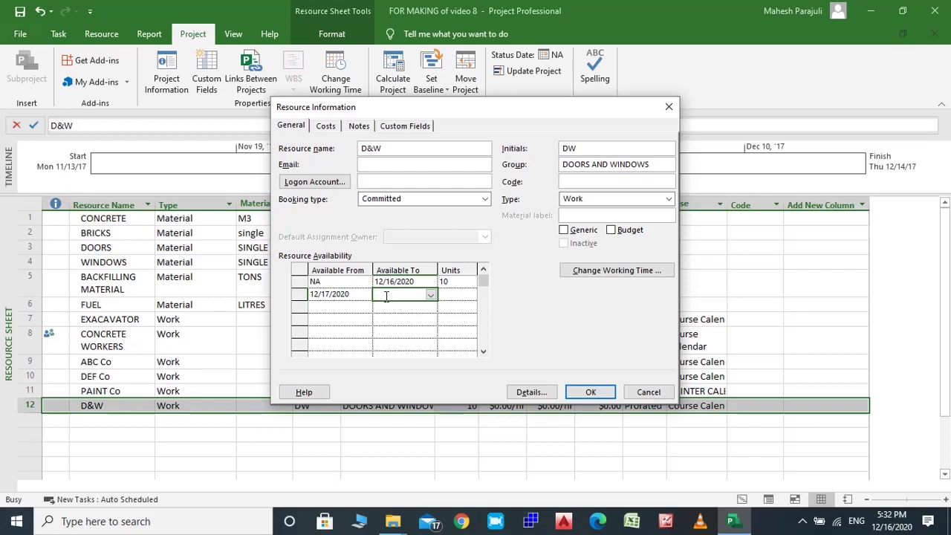
pyautogui.write('12/24/2020')
pyautogui.click(457, 298)
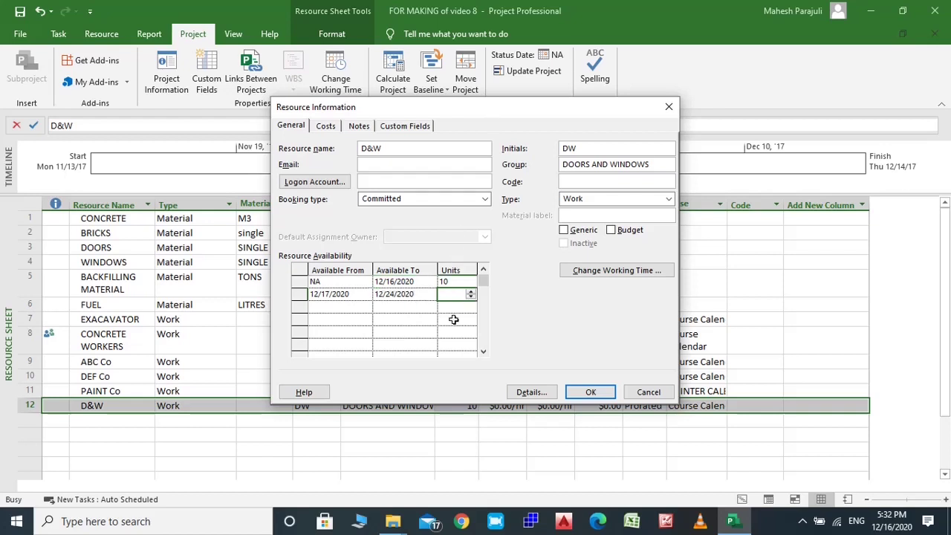
pyautogui.write('7')
# Step: Add a third availability period for D&W from 12/25/2020 to NA with 10 units and save the resource information
pyautogui.click(333, 311)
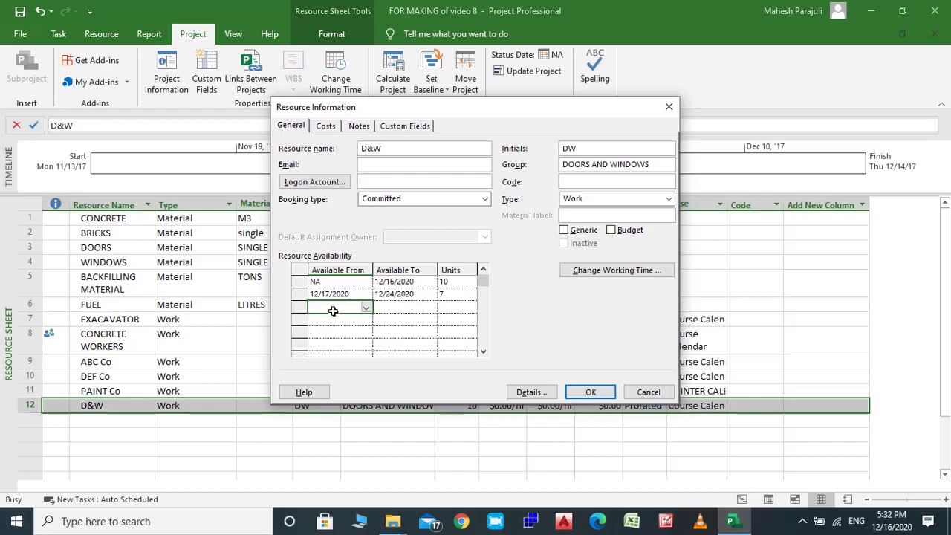
pyautogui.write('12/25/2020')
pyautogui.click(403, 311)
pyautogui.write('NA')
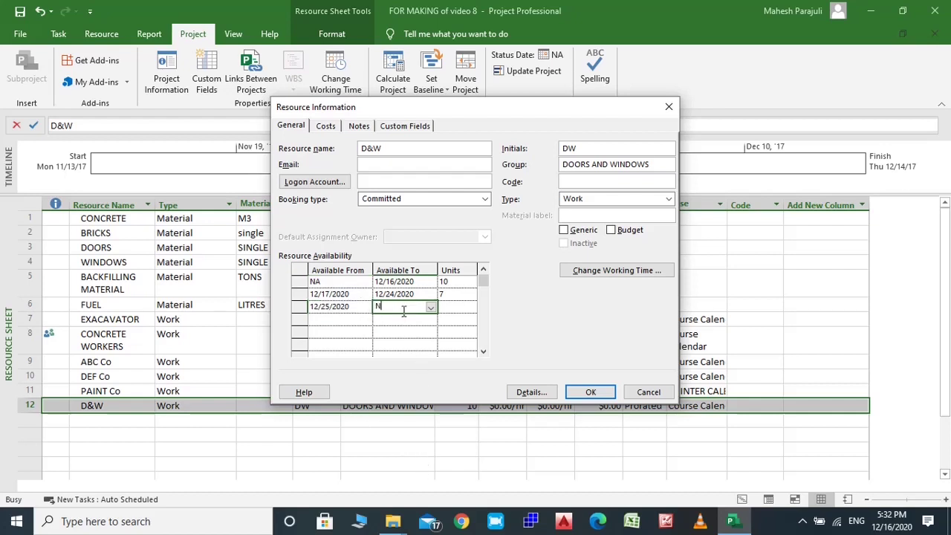
pyautogui.click(453, 308)
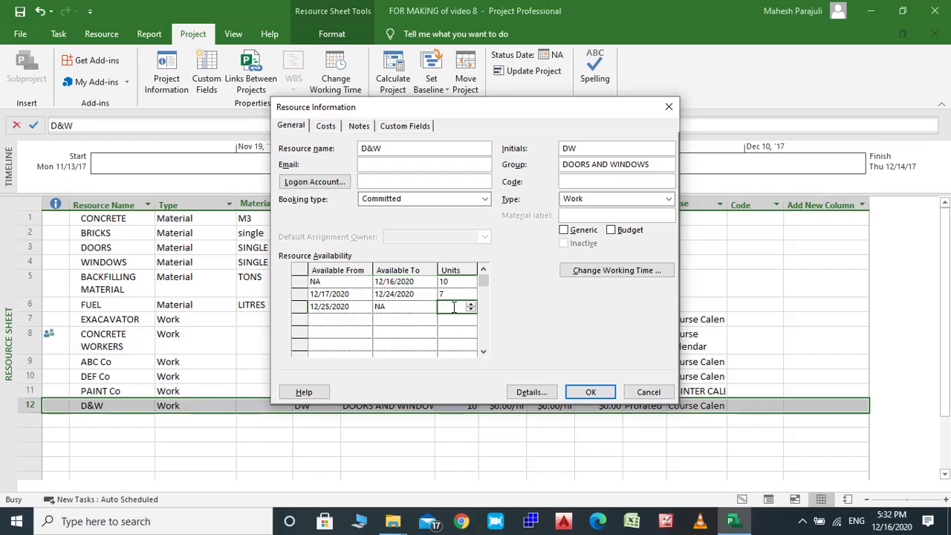
pyautogui.write('10')
pyautogui.click(595, 392)
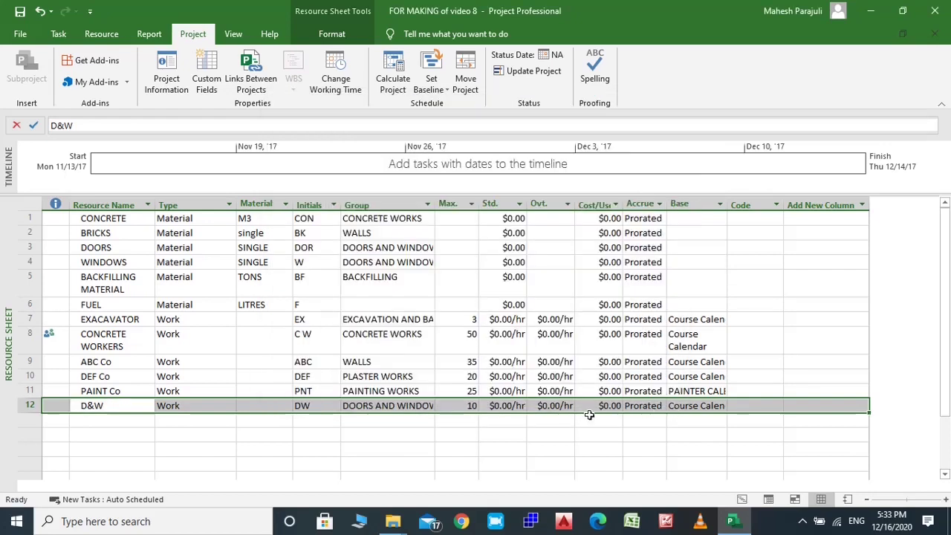
# Step: Add a work resource named ROOF Co below D&W and set its maximum units to 17
pyautogui.click(120, 422)
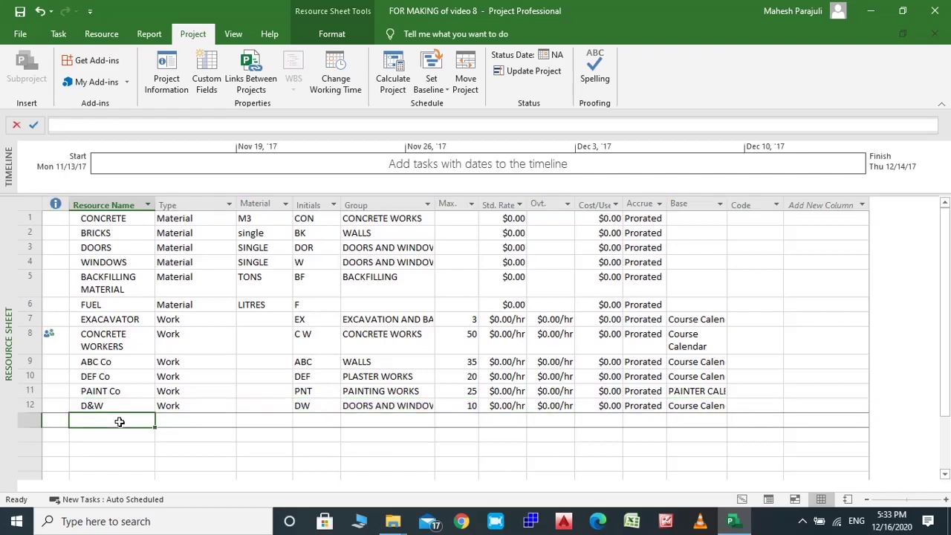
pyautogui.write('ROOF Co')
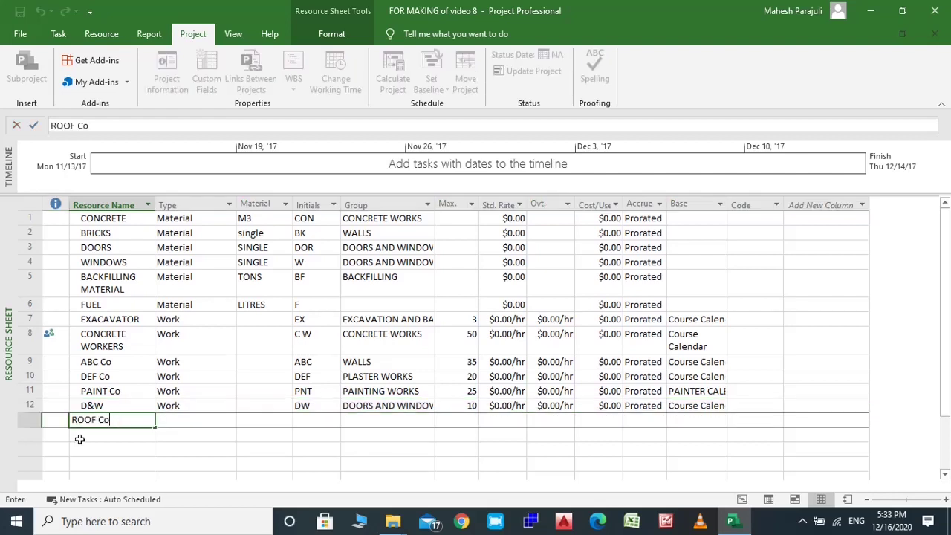
pyautogui.click(324, 428)
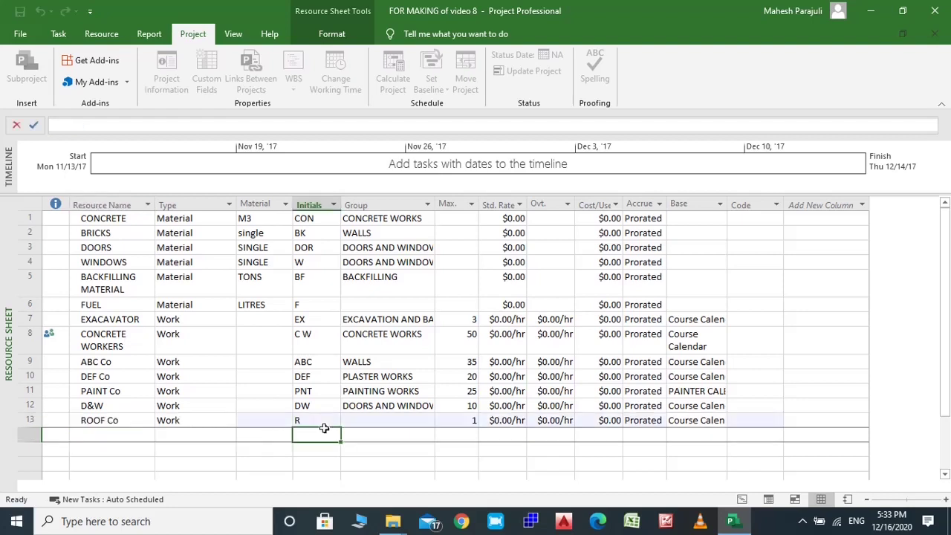
pyautogui.click(471, 421)
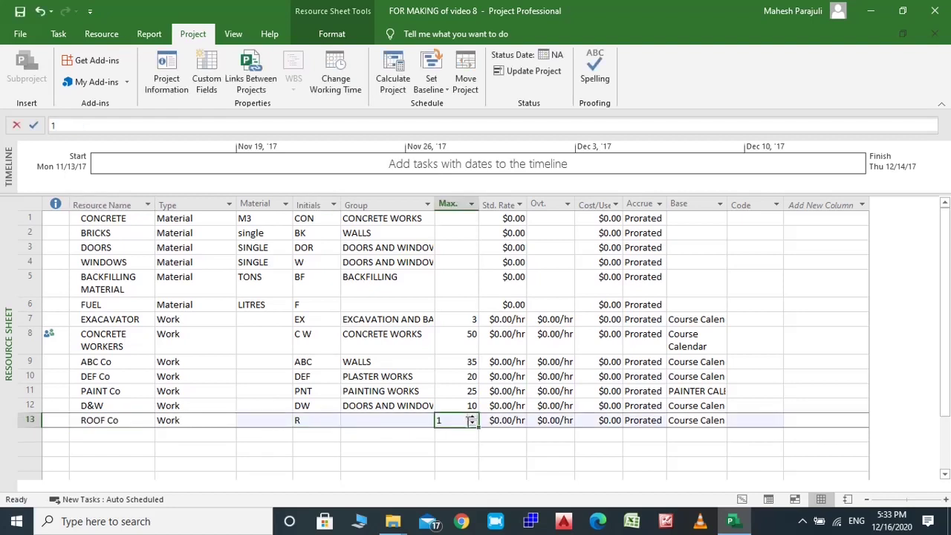
pyautogui.click(446, 423)
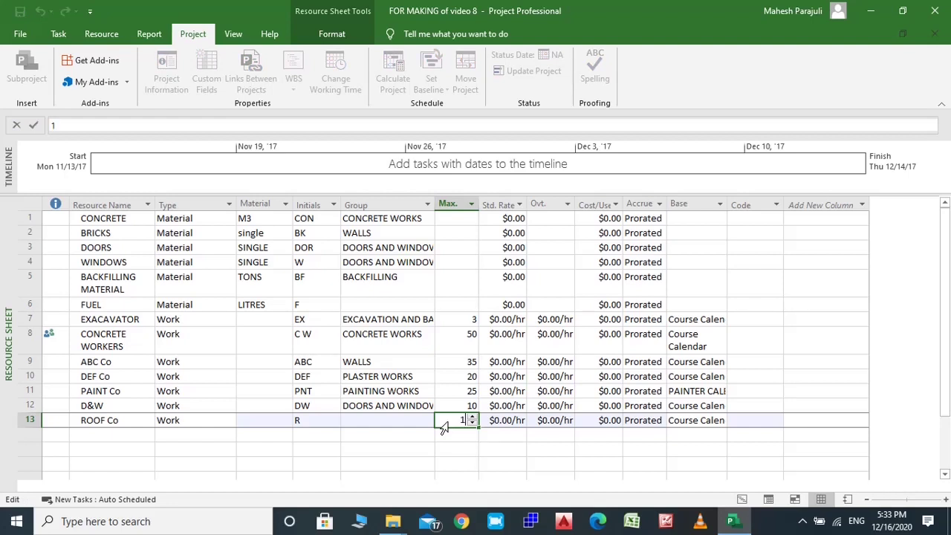
pyautogui.write('7')
pyautogui.press('Return')
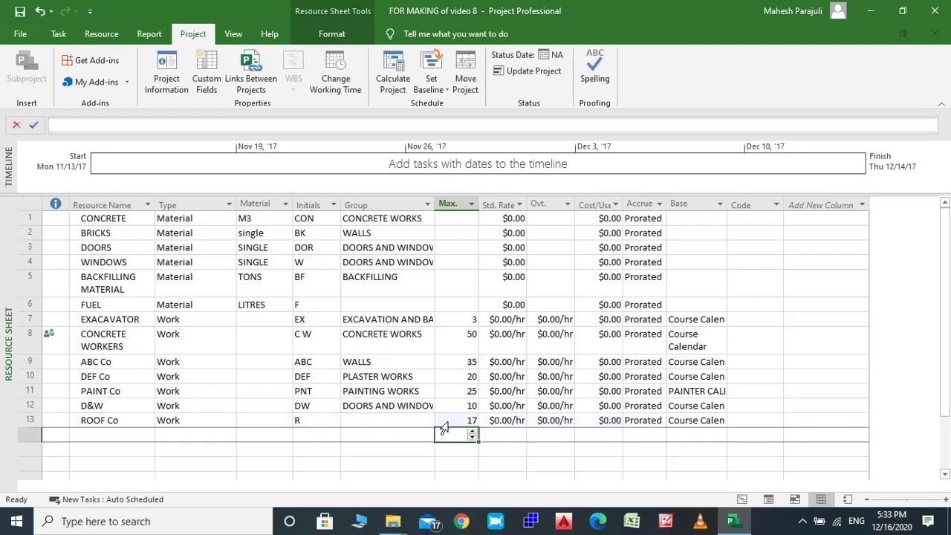